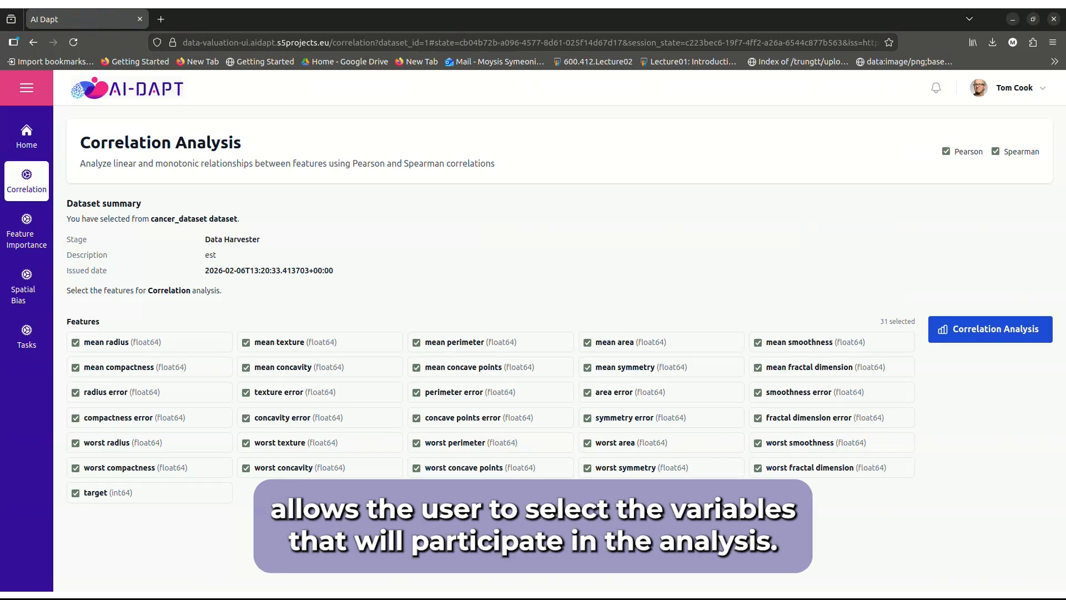
Run the correlation analysis on all features of cancer_dataset and examine the Pearson and Spearman correlation matrices
{"action": "left_click", "coordinate": [991, 330]}
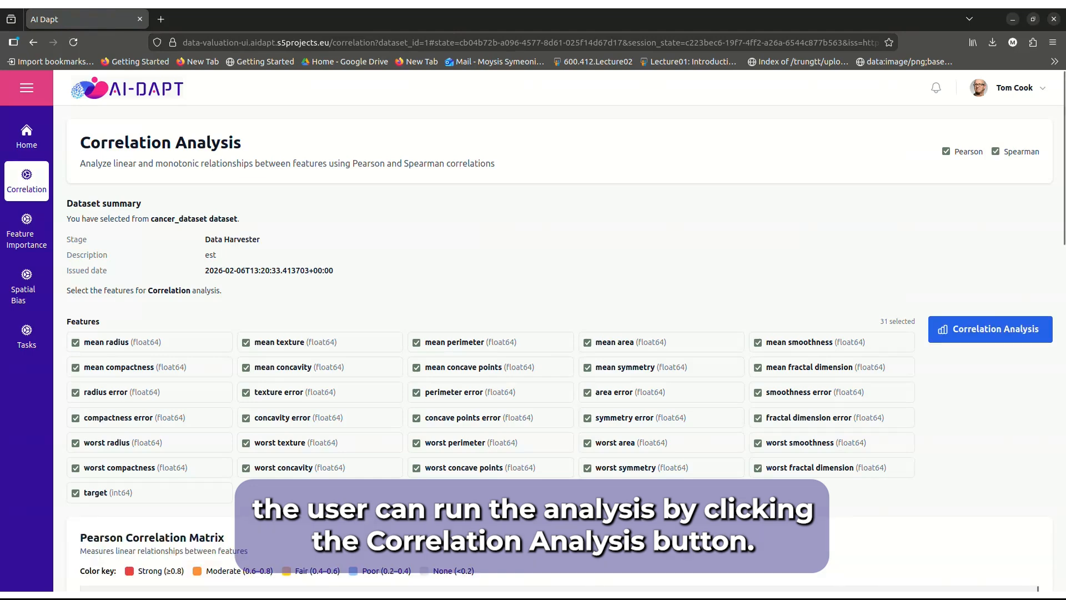
{"action": "scroll", "coordinate": [560, 348], "scroll_direction": "down", "scroll_amount": 3}
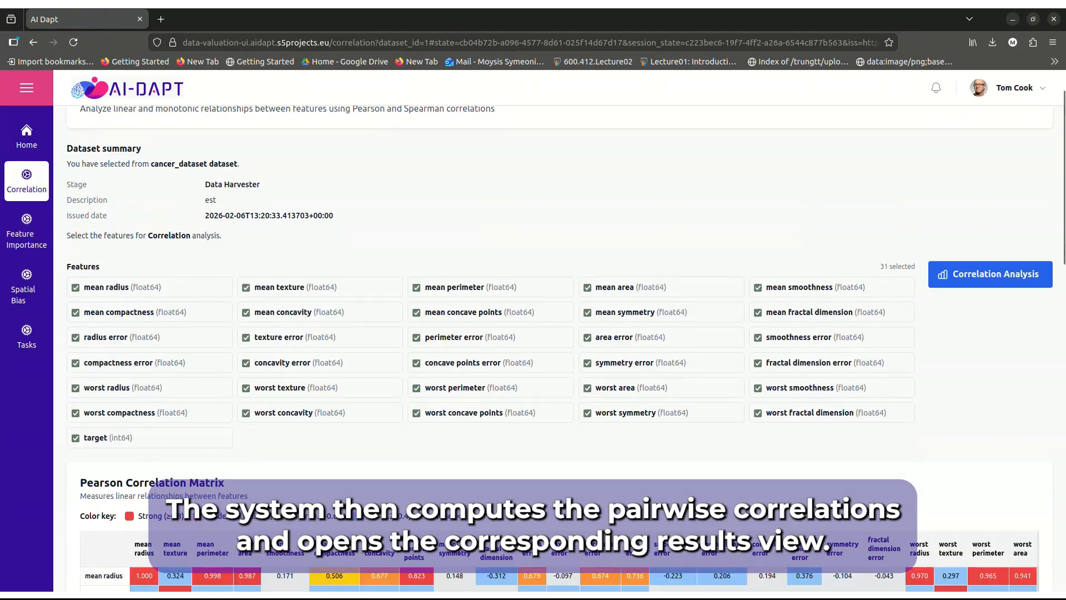
{"action": "scroll", "coordinate": [560, 358], "scroll_direction": "down", "scroll_amount": 3}
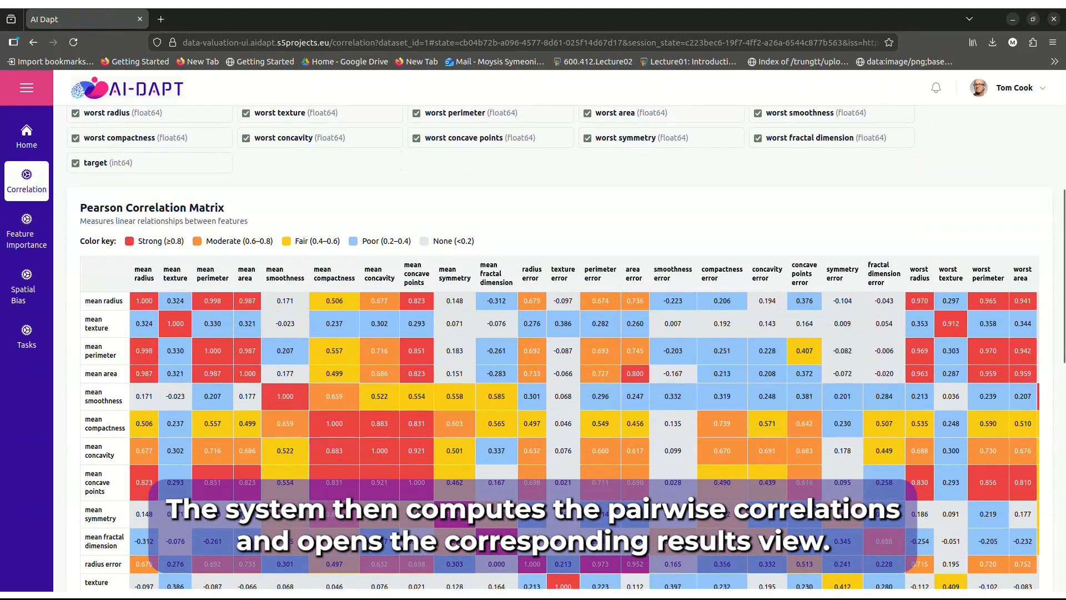
{"action": "scroll", "coordinate": [560, 438], "scroll_direction": "down", "scroll_amount": 4}
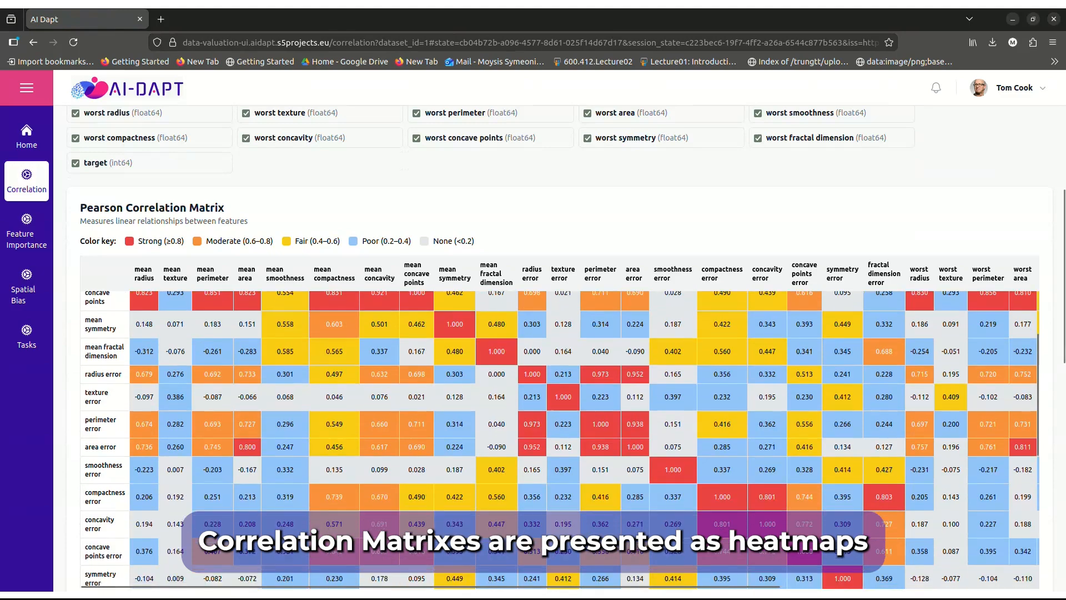
{"action": "scroll", "coordinate": [560, 439], "scroll_direction": "down", "scroll_amount": 5}
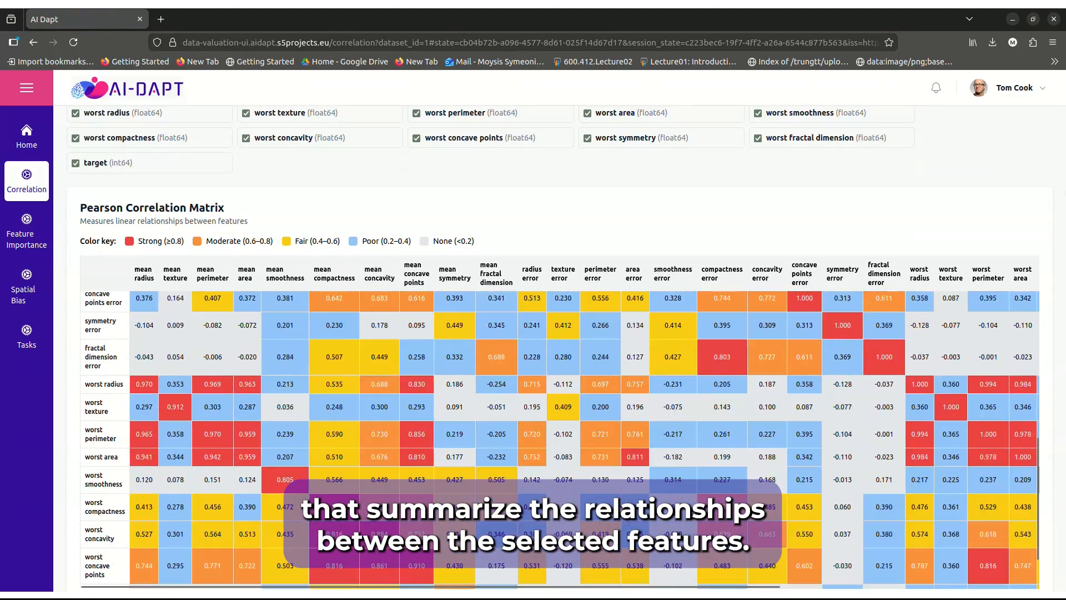
{"action": "scroll", "coordinate": [560, 438], "scroll_direction": "down", "scroll_amount": 2}
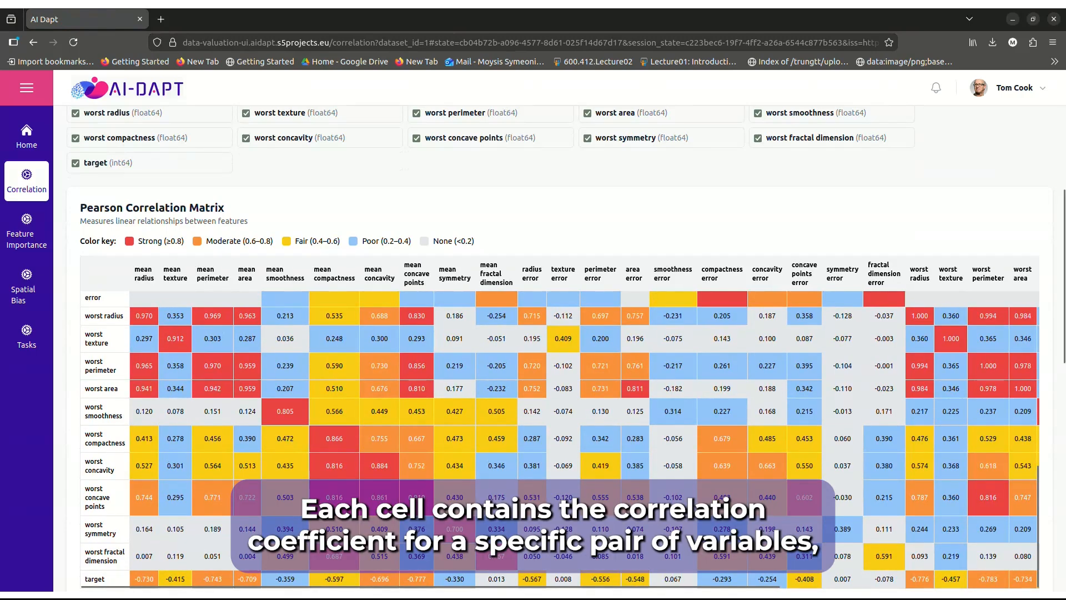
{"action": "scroll", "coordinate": [557, 348], "scroll_direction": "down", "scroll_amount": 5}
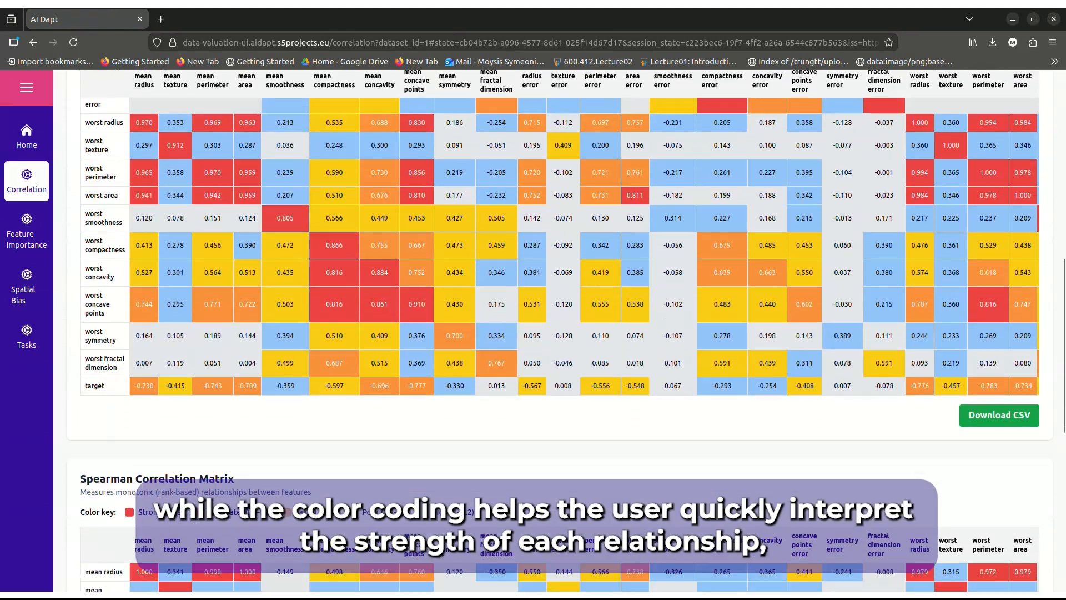
{"action": "scroll", "coordinate": [557, 349], "scroll_direction": "down", "scroll_amount": 1}
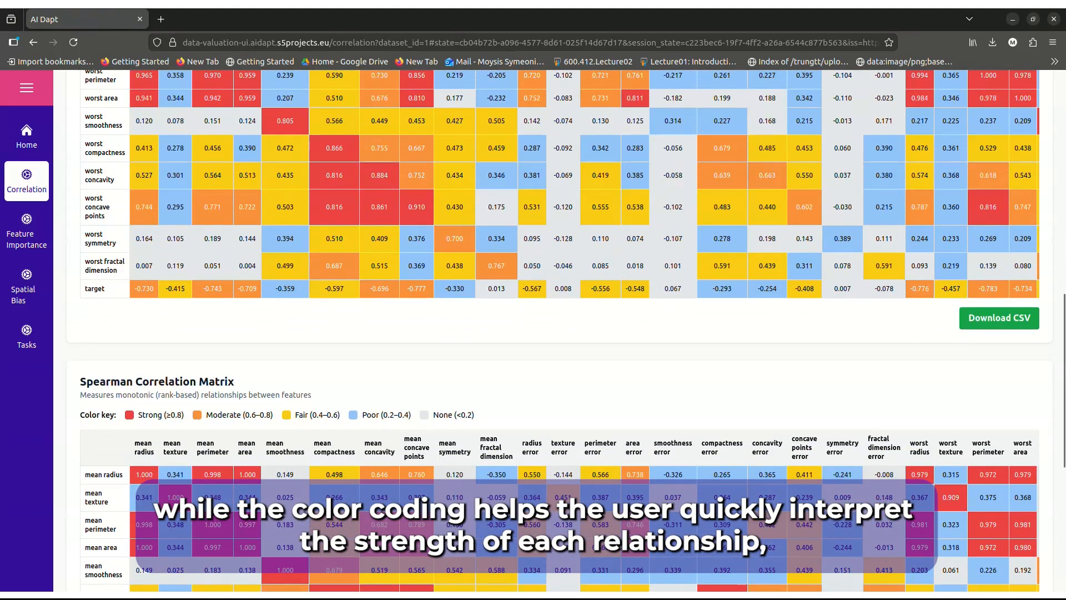
{"action": "scroll", "coordinate": [557, 348], "scroll_direction": "down", "scroll_amount": 4}
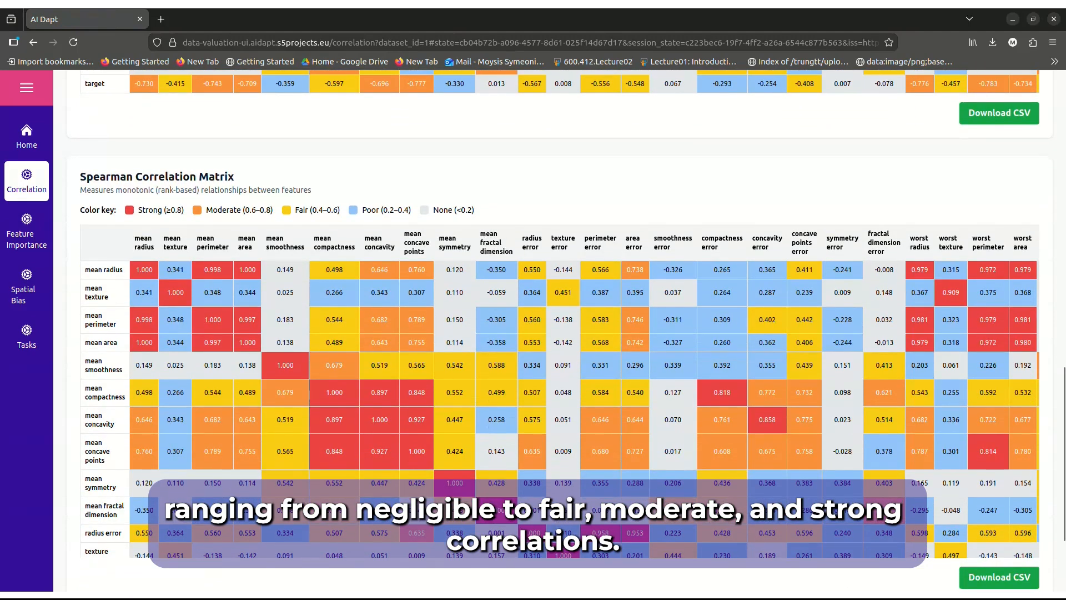
{"action": "scroll", "coordinate": [557, 348], "scroll_direction": "down", "scroll_amount": 1}
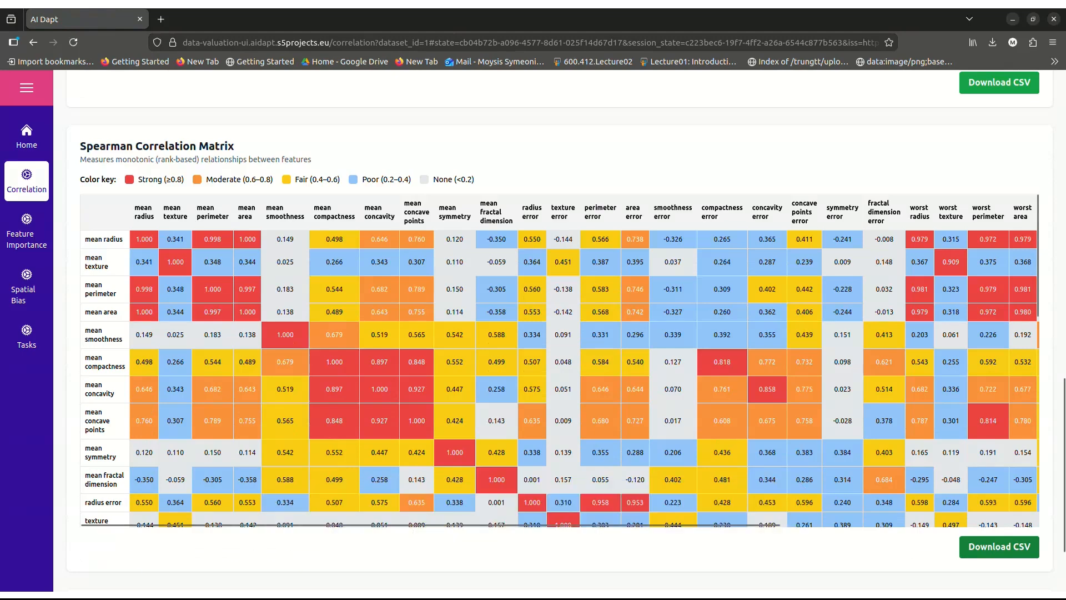
Download the Spearman correlation matrix as a CSV, open spearman_correlation.csv to view it, and close the spreadsheet
{"action": "left_click", "coordinate": [999, 547]}
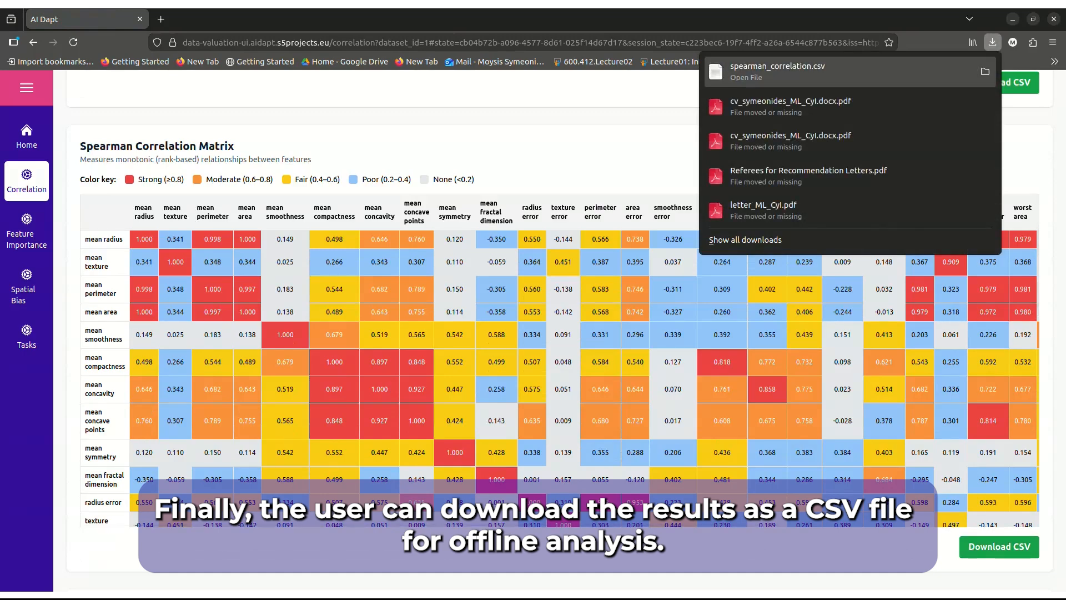
{"action": "left_click", "coordinate": [833, 71]}
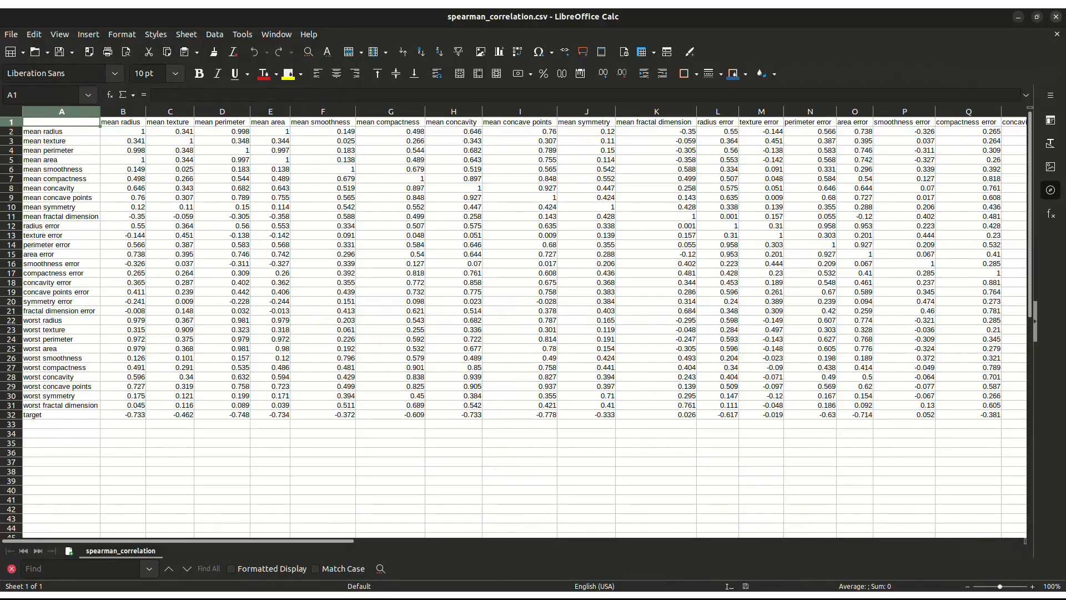
{"action": "left_click", "coordinate": [1056, 16]}
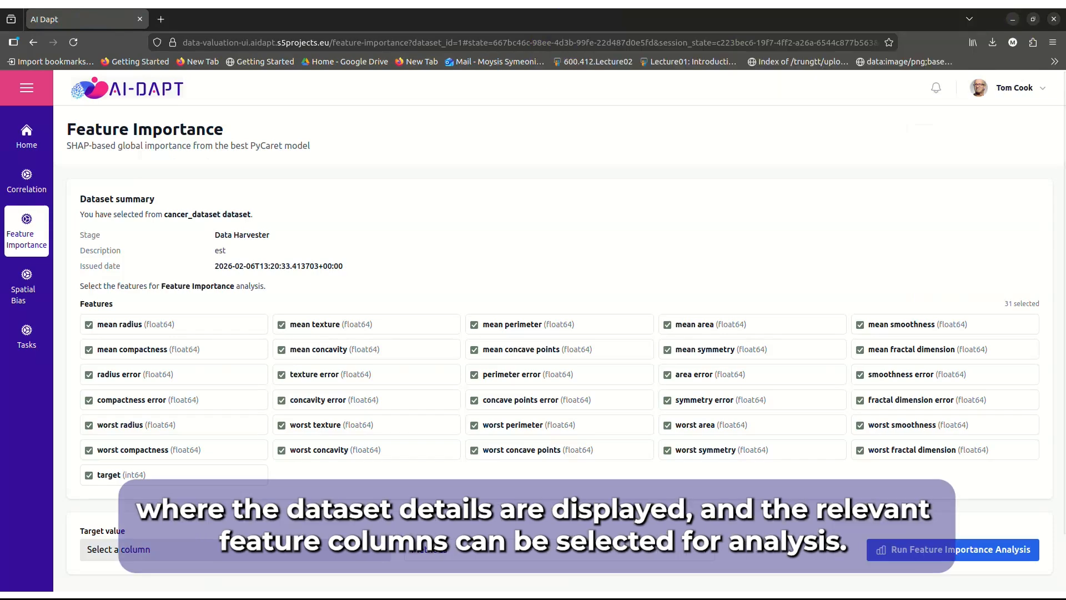
Set the target value for the Feature Importance analysis to the column target (int64)
{"action": "scroll", "coordinate": [566, 339], "scroll_direction": "down", "scroll_amount": 2}
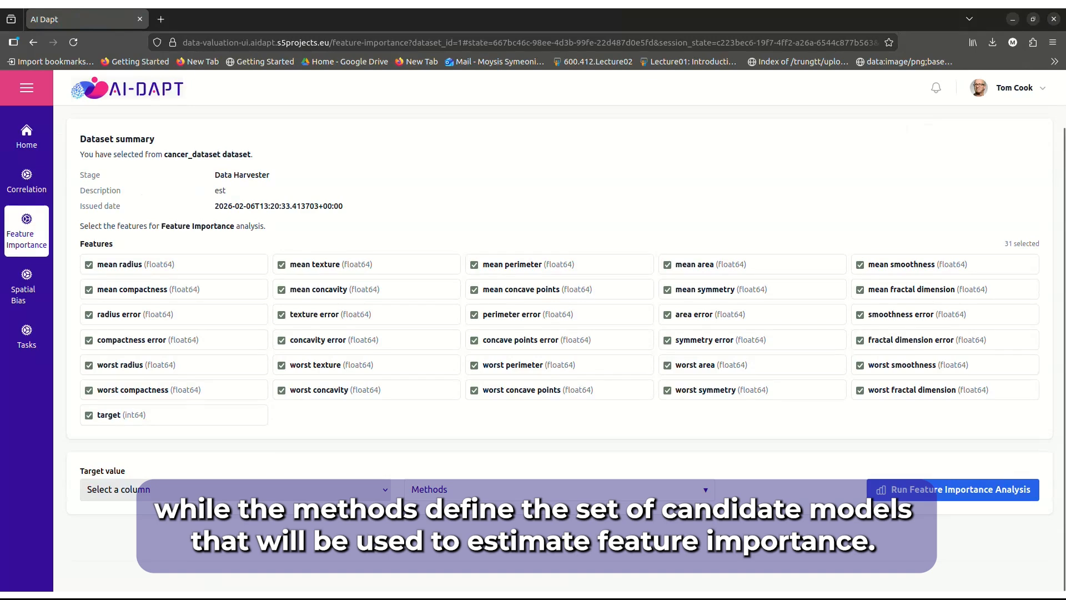
{"action": "left_click", "coordinate": [235, 489]}
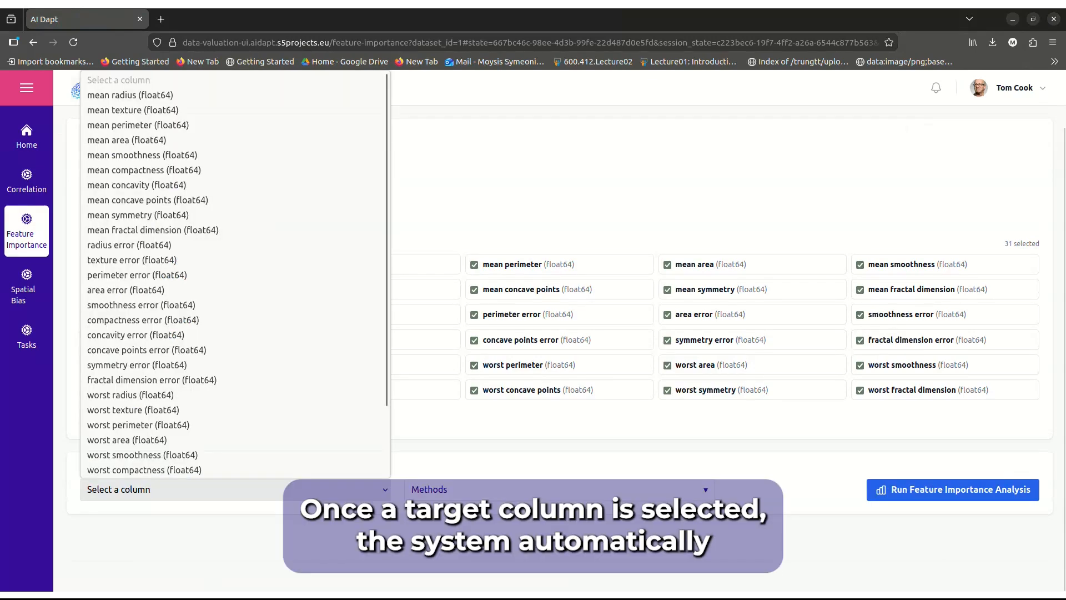
{"action": "scroll", "coordinate": [236, 348], "scroll_direction": "down", "scroll_amount": 3}
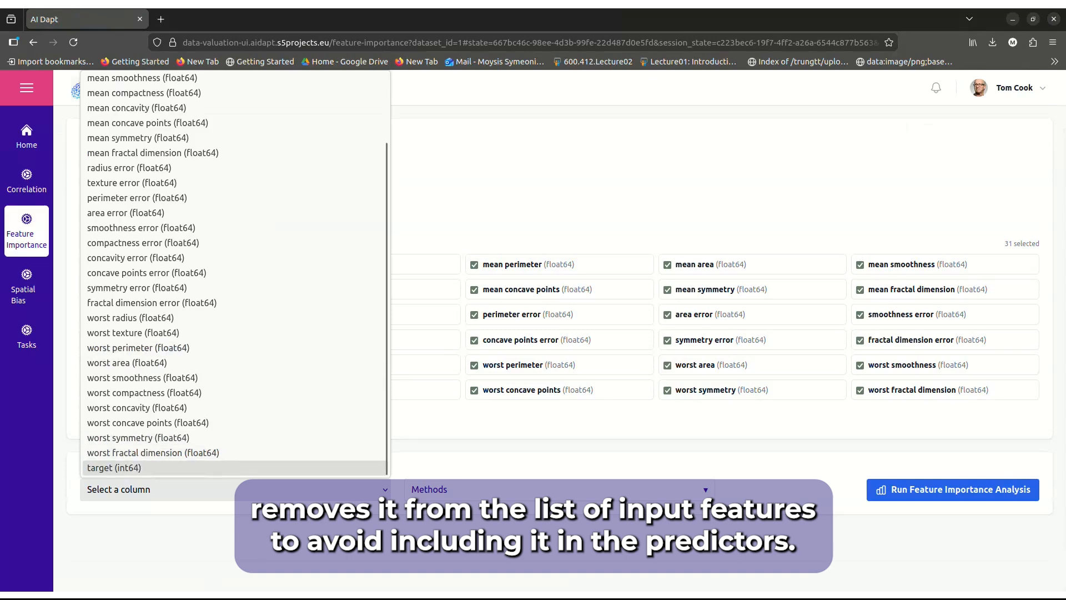
{"action": "left_click", "coordinate": [113, 467]}
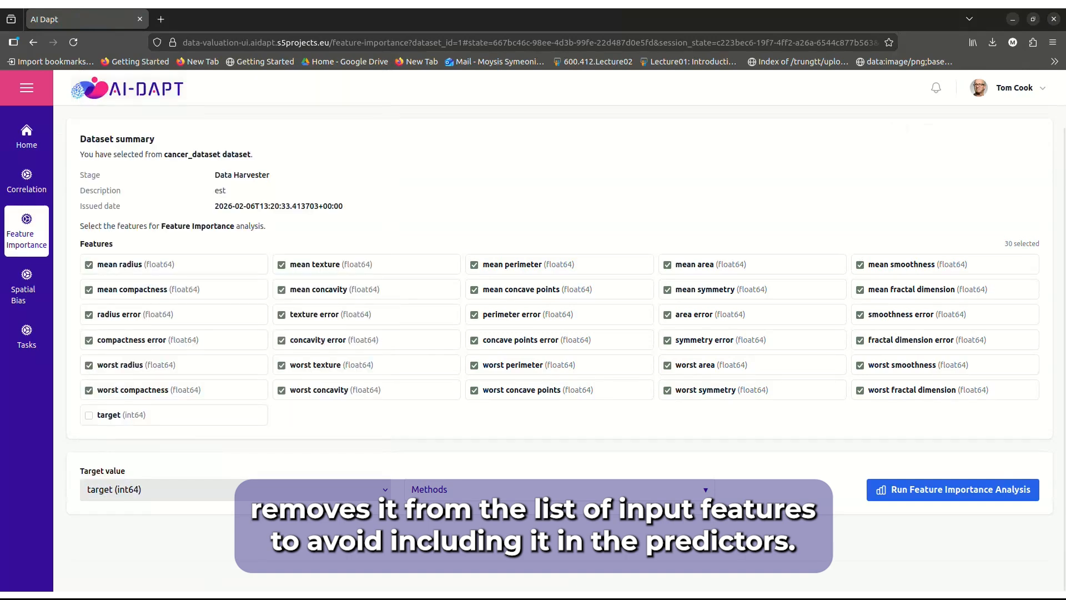
Select Decision Tree as the only method for estimating feature importance
{"action": "left_click", "coordinate": [559, 490]}
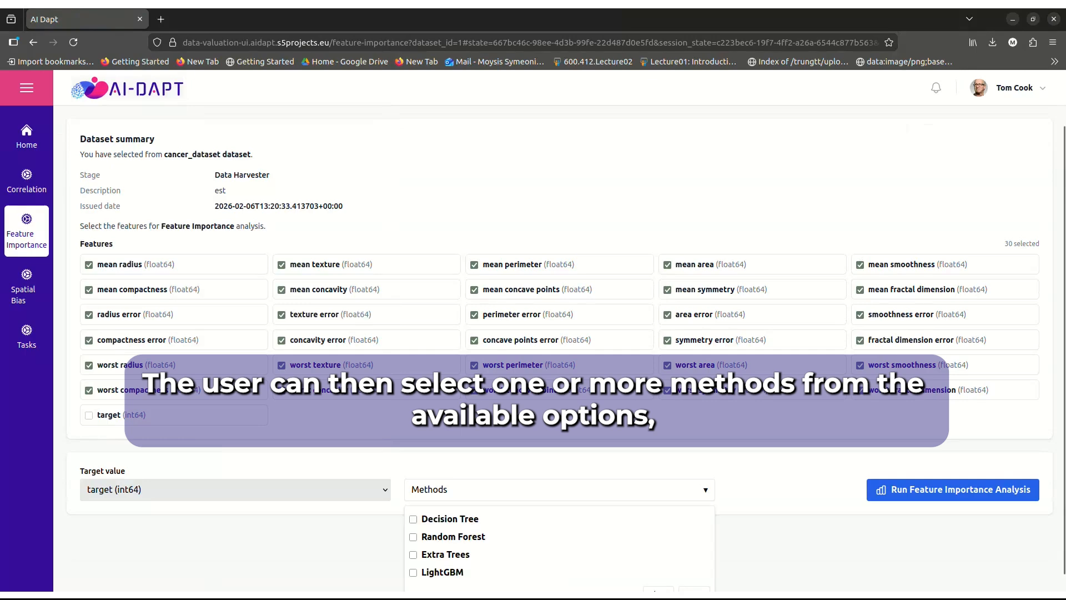
{"action": "left_click", "coordinate": [413, 519]}
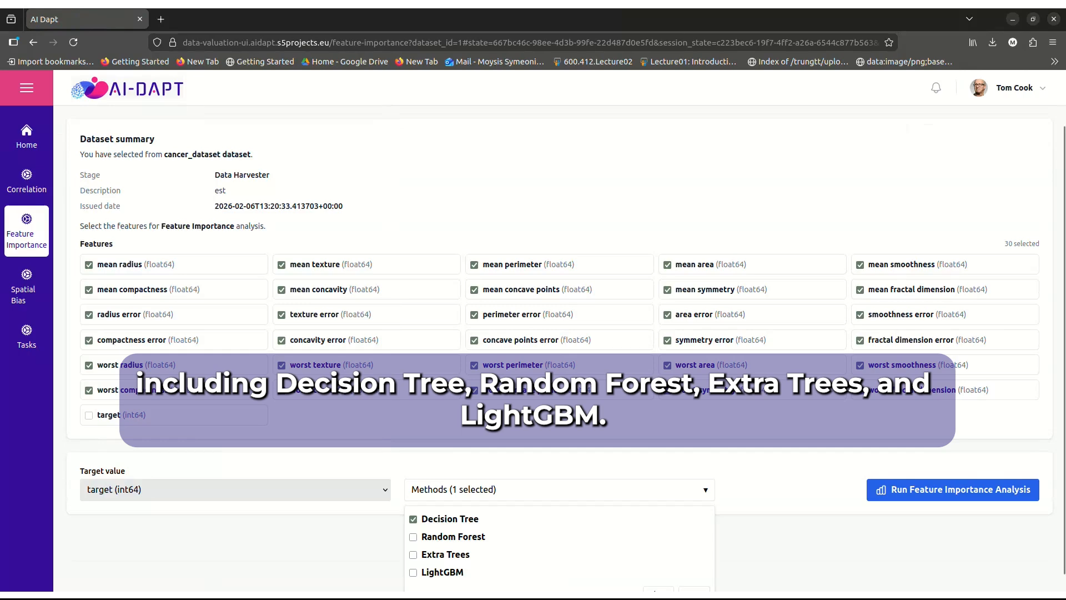
{"action": "scroll", "coordinate": [556, 334], "scroll_direction": "down", "scroll_amount": 1}
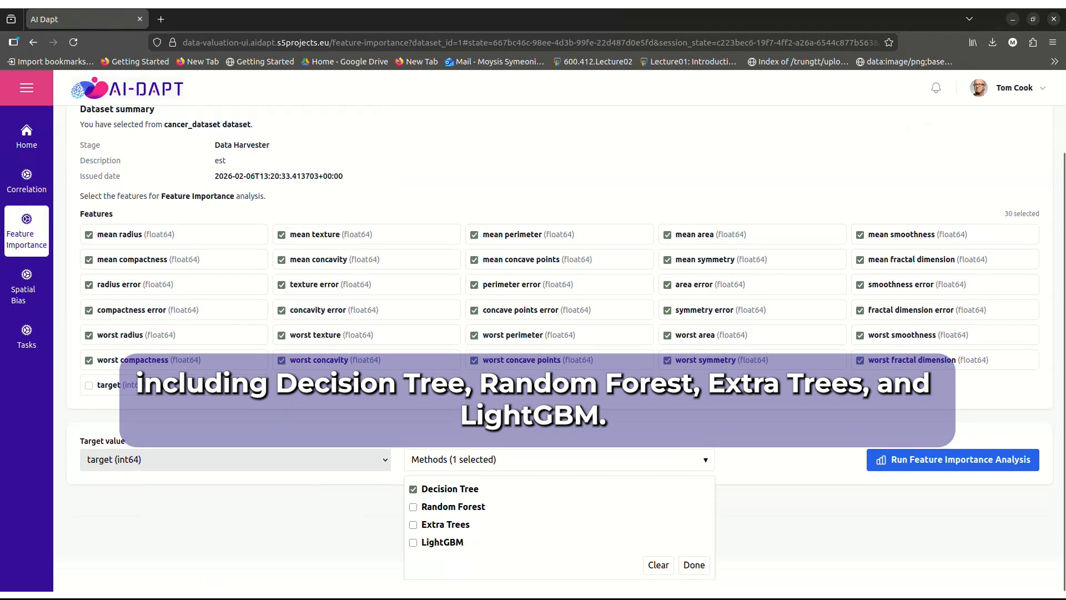
{"action": "left_click", "coordinate": [694, 577]}
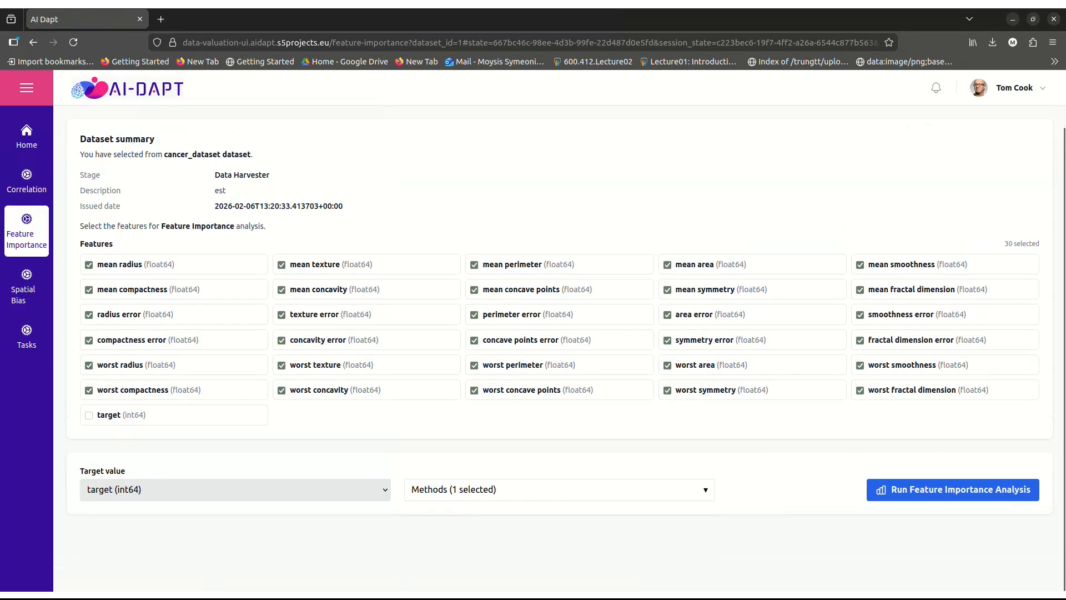
Run the Feature Importance analysis and review the model ranking and the top features table
{"action": "left_click", "coordinate": [953, 489]}
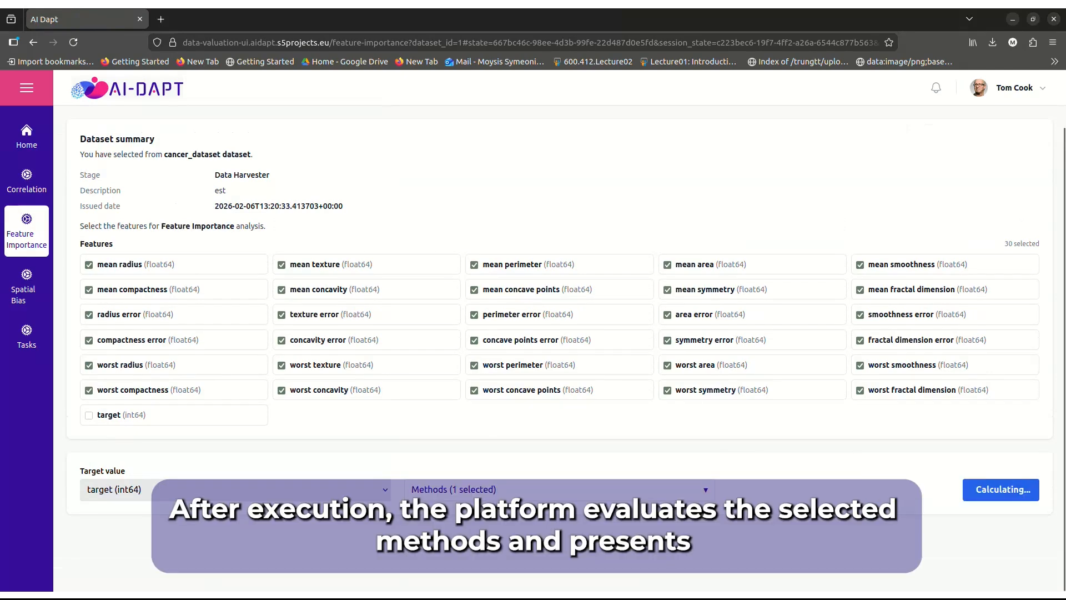
{"action": "scroll", "coordinate": [560, 349], "scroll_direction": "down", "scroll_amount": 4}
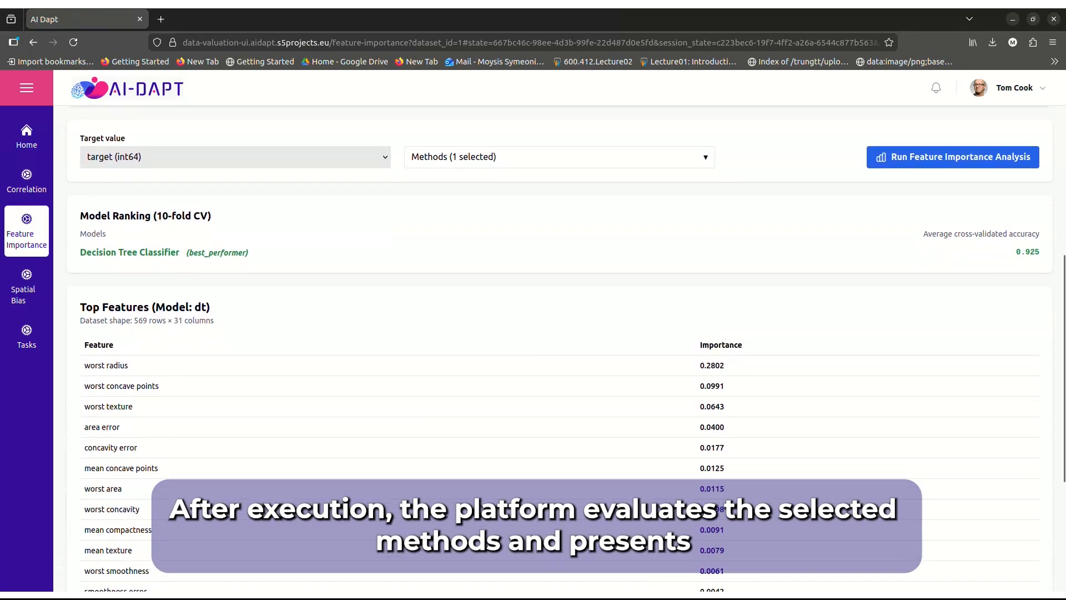
{"action": "scroll", "coordinate": [560, 334], "scroll_direction": "down", "scroll_amount": 2}
{"action": "scroll", "coordinate": [560, 334], "scroll_direction": "up", "scroll_amount": 1}
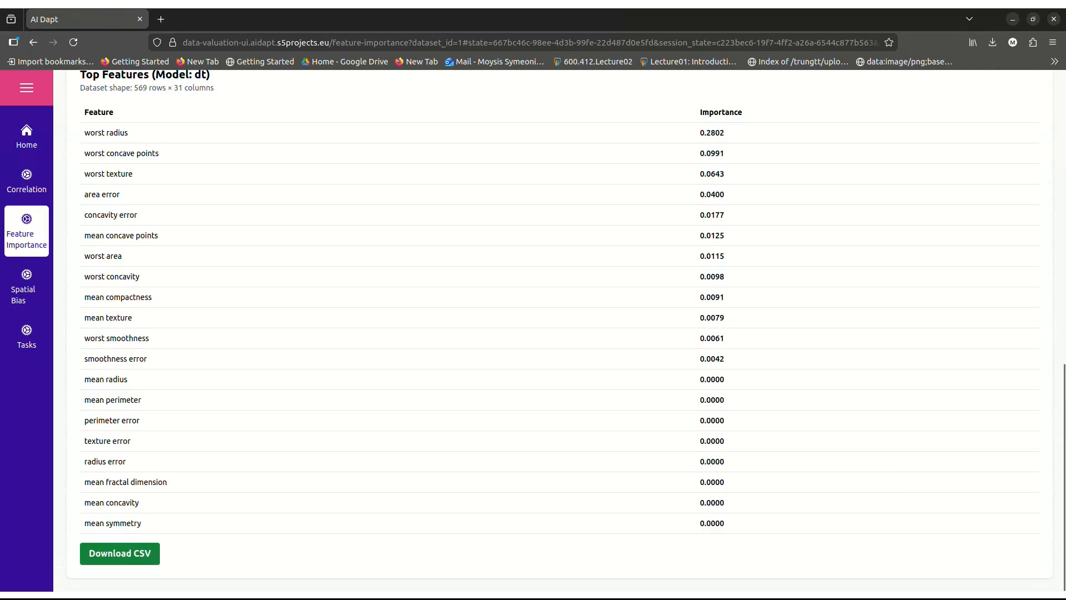
Download the top features table as a CSV, open feature_importance_dt.csv to view it, and close the spreadsheet
{"action": "left_click", "coordinate": [120, 553]}
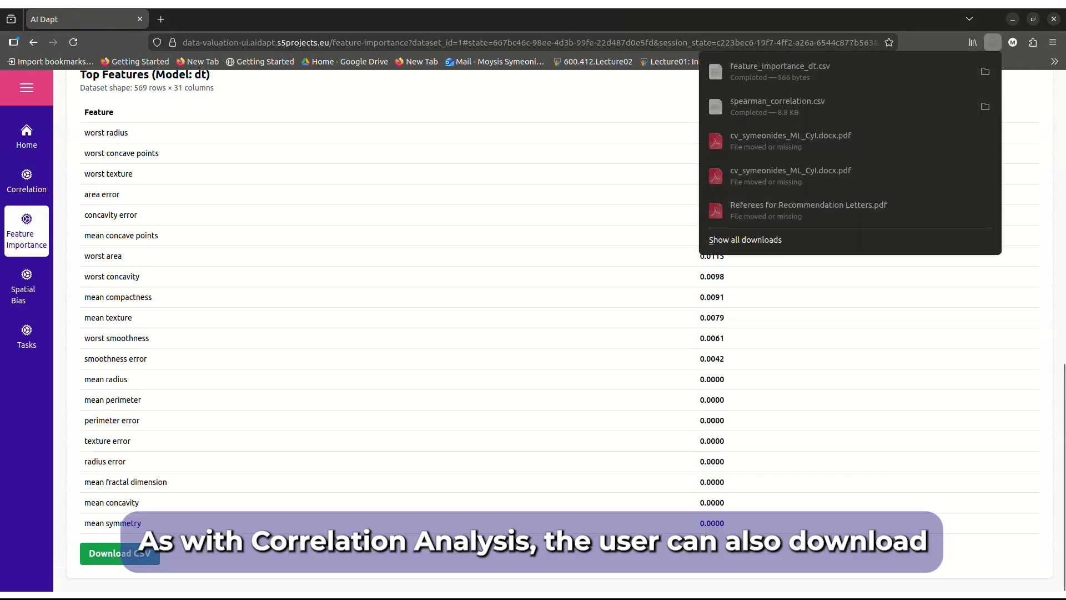
{"action": "left_click", "coordinate": [833, 71]}
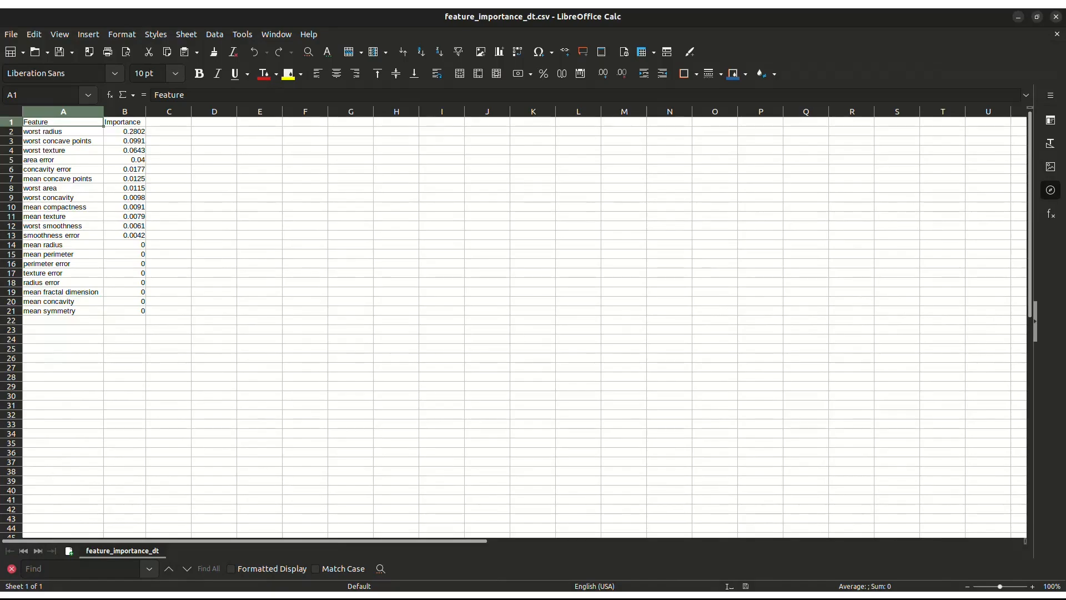
{"action": "left_click", "coordinate": [1056, 17]}
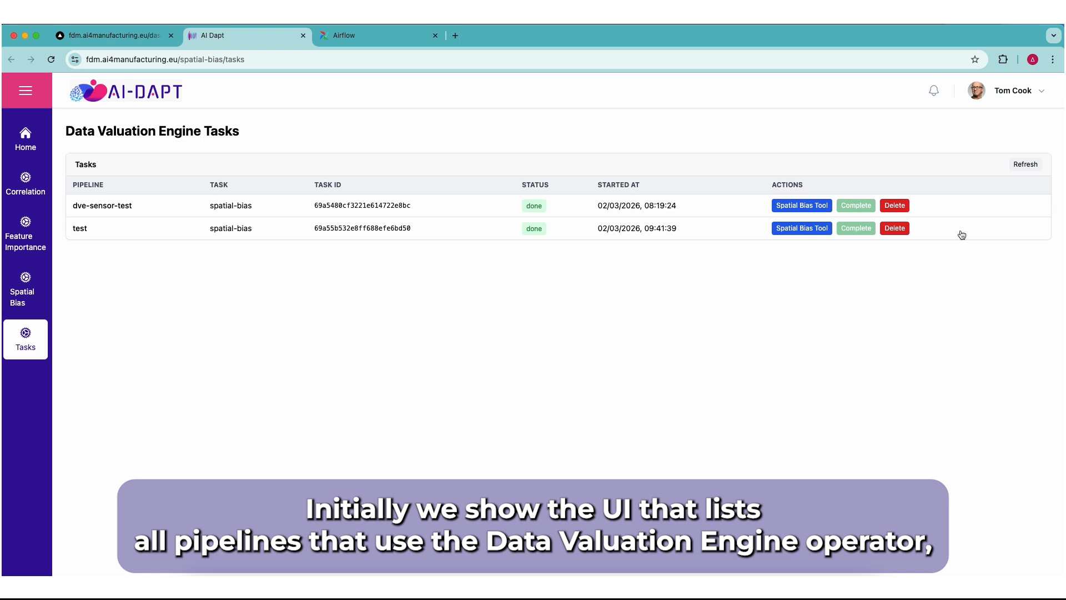
Refresh the Data Valuation Engine task list and switch to the Data Analytics Environment dashboard
{"action": "left_click", "coordinate": [1013, 169]}
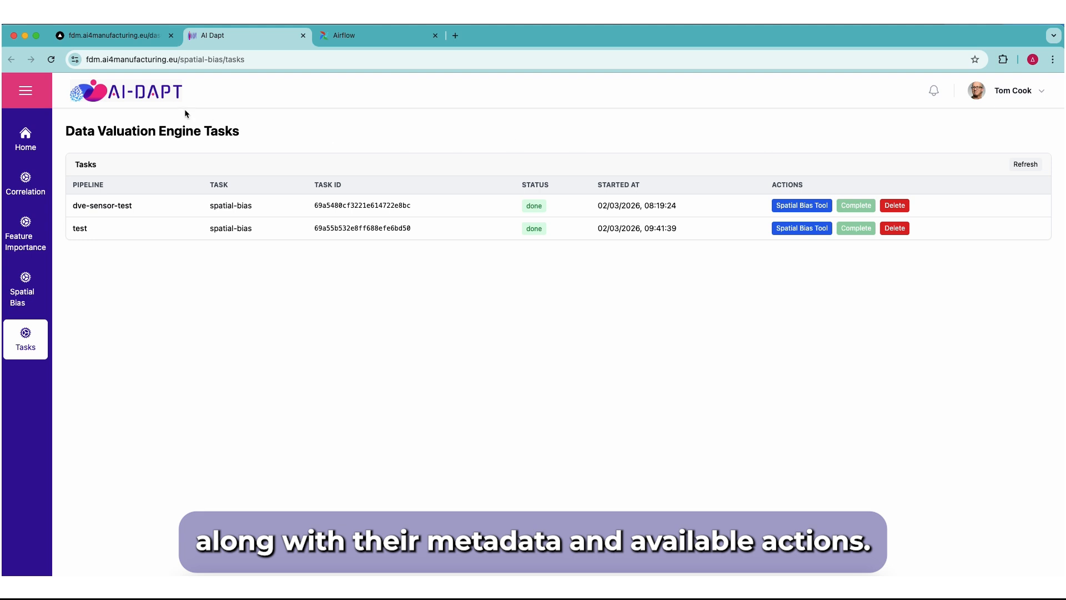
{"action": "left_click", "coordinate": [121, 38]}
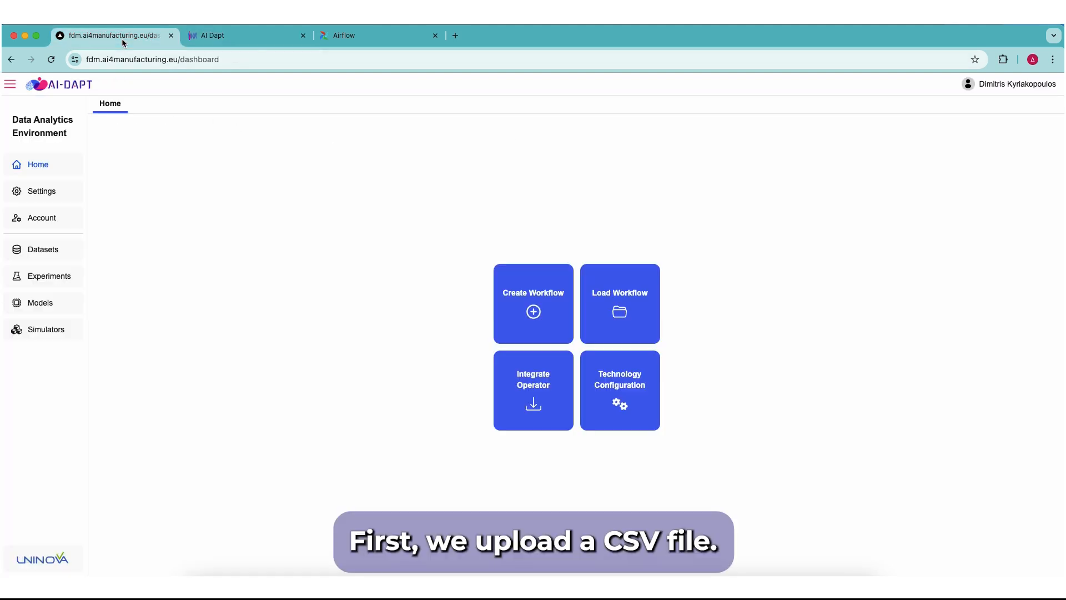
Add a new dataset with File as the data source and submit the upload of toy_big.csv
{"action": "left_click", "coordinate": [74, 249]}
{"action": "left_click", "coordinate": [1027, 156]}
{"action": "left_click", "coordinate": [626, 166]}
{"action": "left_click", "coordinate": [464, 189]}
{"action": "left_click", "coordinate": [371, 318]}
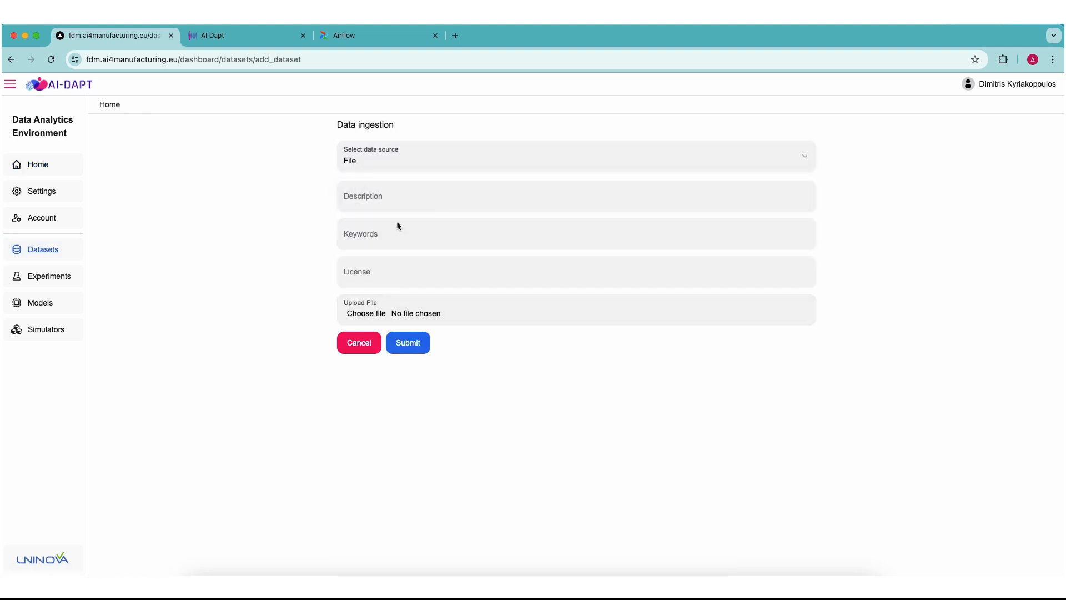
{"action": "double_click", "coordinate": [367, 181]}
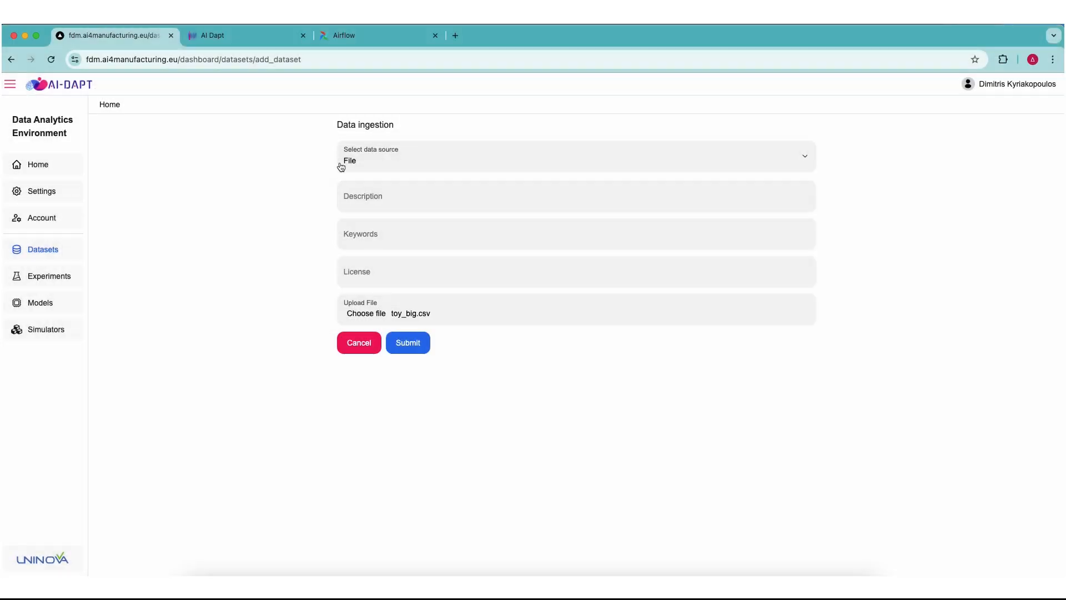
{"action": "left_click", "coordinate": [408, 343]}
Create a new workflow named "Demo dve" from the dashboard's home page
{"action": "left_click", "coordinate": [48, 165]}
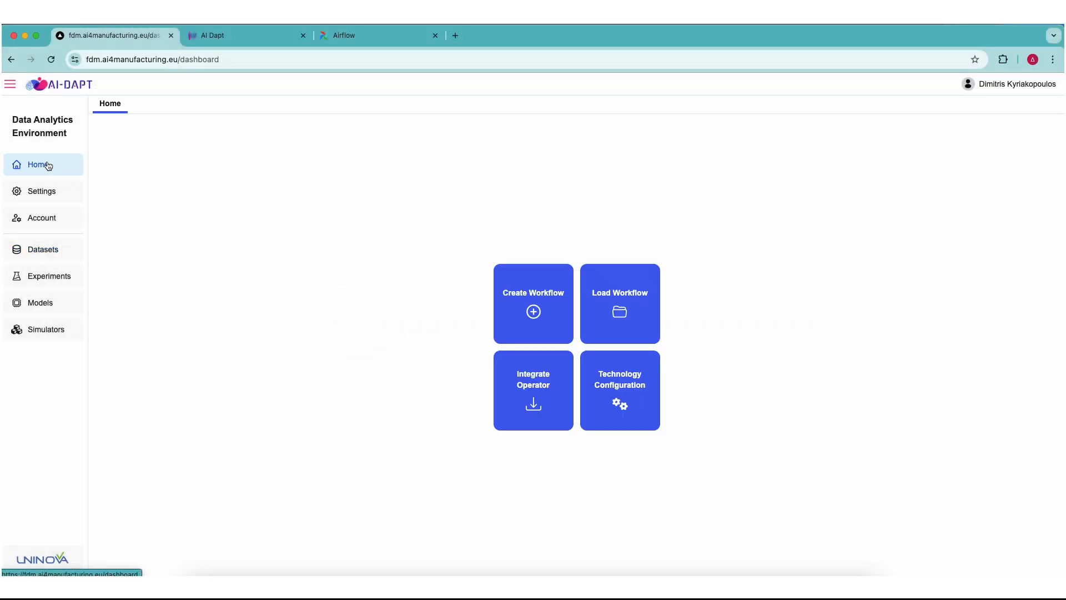
{"action": "left_click", "coordinate": [531, 295]}
{"action": "type", "text": "Demo dve"}
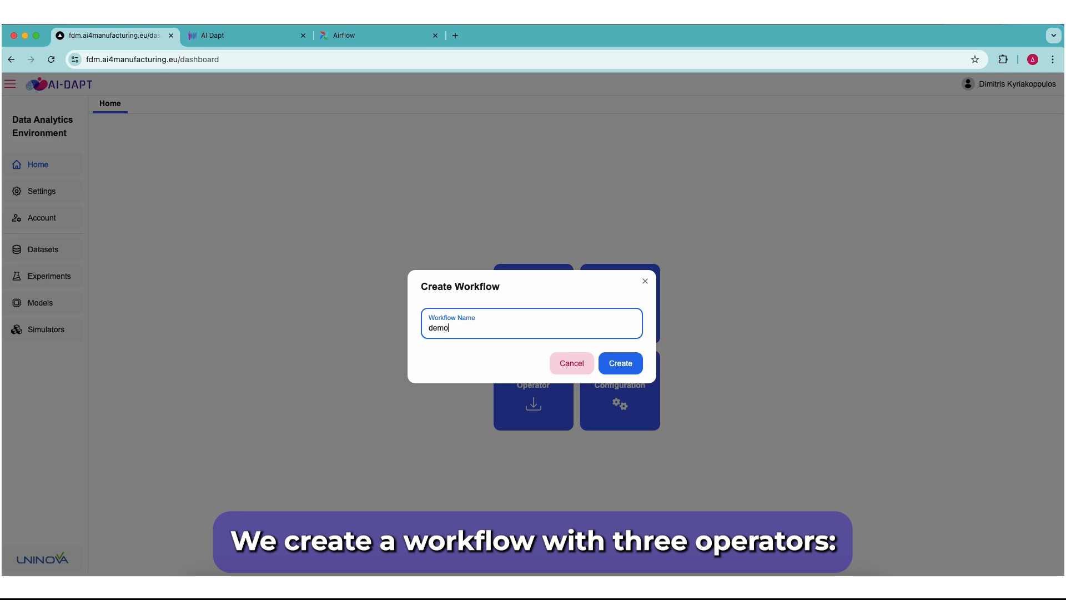
{"action": "left_click", "coordinate": [625, 368]}
Add a Dataset Connector operator named "Load Data" to the upper middle of the workflow canvas
{"action": "left_click", "coordinate": [97, 151]}
{"action": "left_click_drag", "start_coordinate": [155, 163], "coordinate": [431, 247]}
{"action": "type", "text": "Load Data"}
{"action": "left_click", "coordinate": [618, 365]}
Add the Sensor DVE v1 transformer, named "DVE", below and to the right of the Load Data operator
{"action": "left_click", "coordinate": [98, 183]}
{"action": "left_click_drag", "start_coordinate": [167, 431], "coordinate": [676, 303]}
{"action": "type", "text": "DVE"}
{"action": "left_click", "coordinate": [620, 364]}
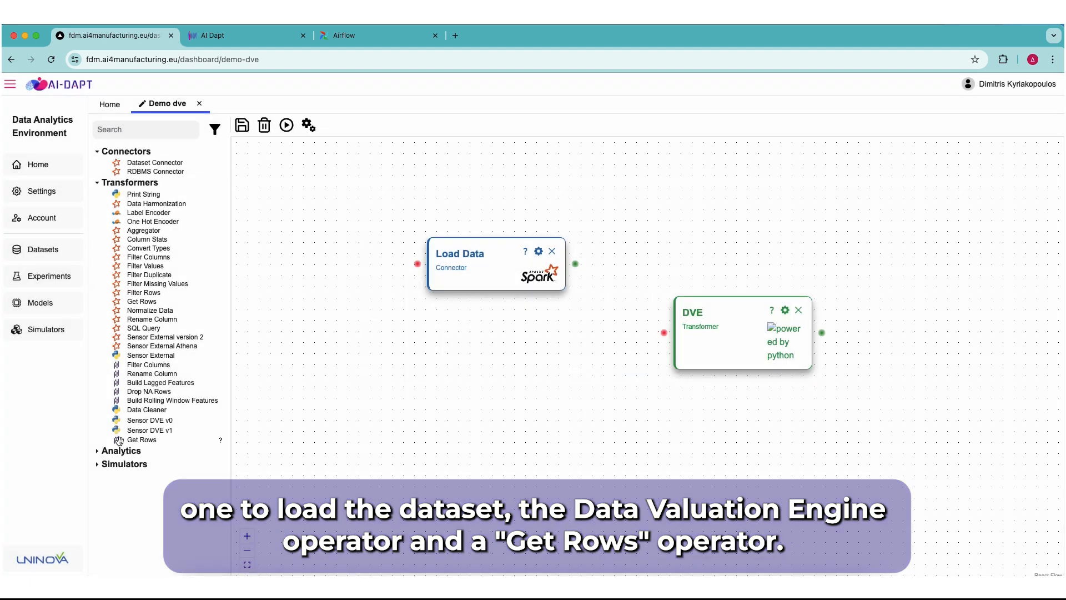
Add the pandas Get Rows transformer, named "get rows", to the workflow canvas
{"action": "left_click_drag", "start_coordinate": [120, 439], "coordinate": [500, 415]}
{"action": "type", "text": "get rows"}
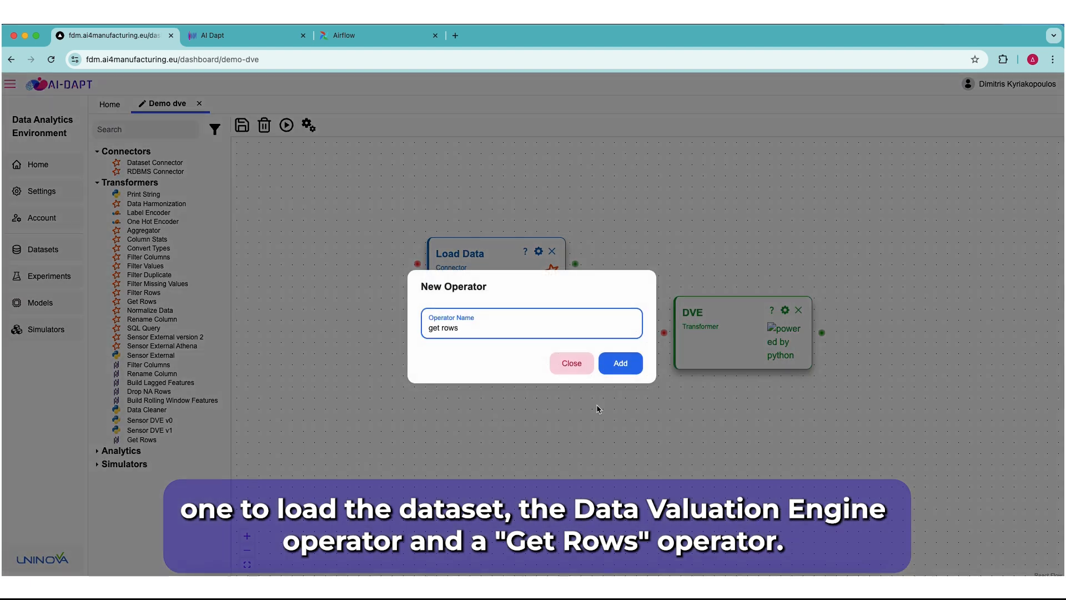
{"action": "key", "text": "Return"}
Choose the source dataset in the Load Data operator's settings, and save the Load Data and DVE configurations
{"action": "left_click", "coordinate": [538, 251]}
{"action": "left_click", "coordinate": [1011, 160]}
{"action": "left_click", "coordinate": [911, 188]}
{"action": "left_click", "coordinate": [995, 565]}
{"action": "left_click", "coordinate": [681, 259]}
{"action": "left_click", "coordinate": [995, 565]}
Configure the Get Rows operator with 80 as the number of rows and Top as the direction, and save it
{"action": "left_click", "coordinate": [863, 277]}
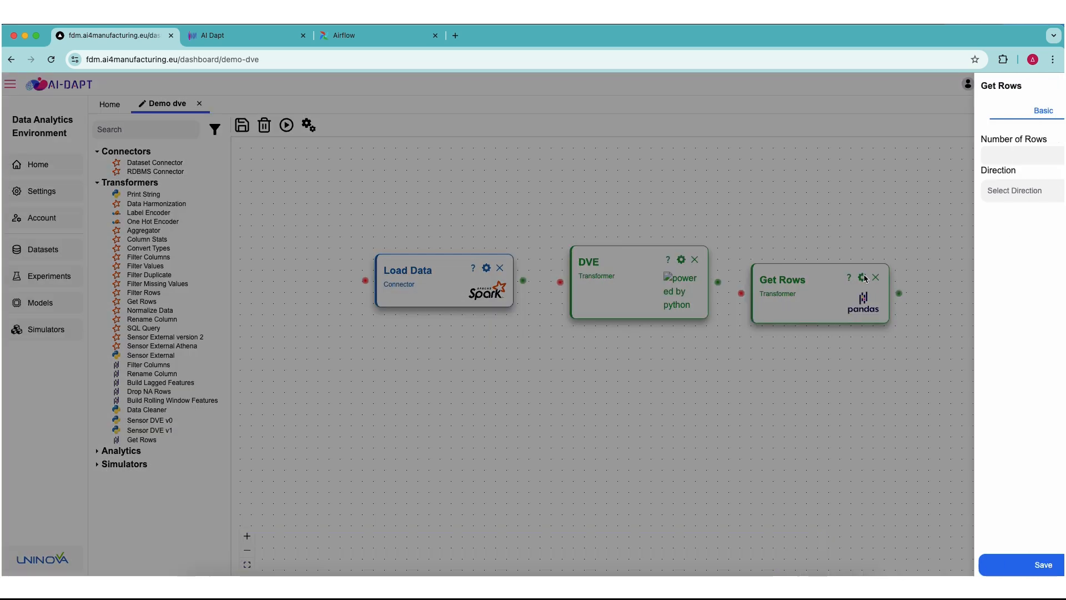
{"action": "left_click", "coordinate": [969, 155]}
{"action": "type", "text": "80"}
{"action": "left_click", "coordinate": [982, 192]}
{"action": "left_click", "coordinate": [948, 218]}
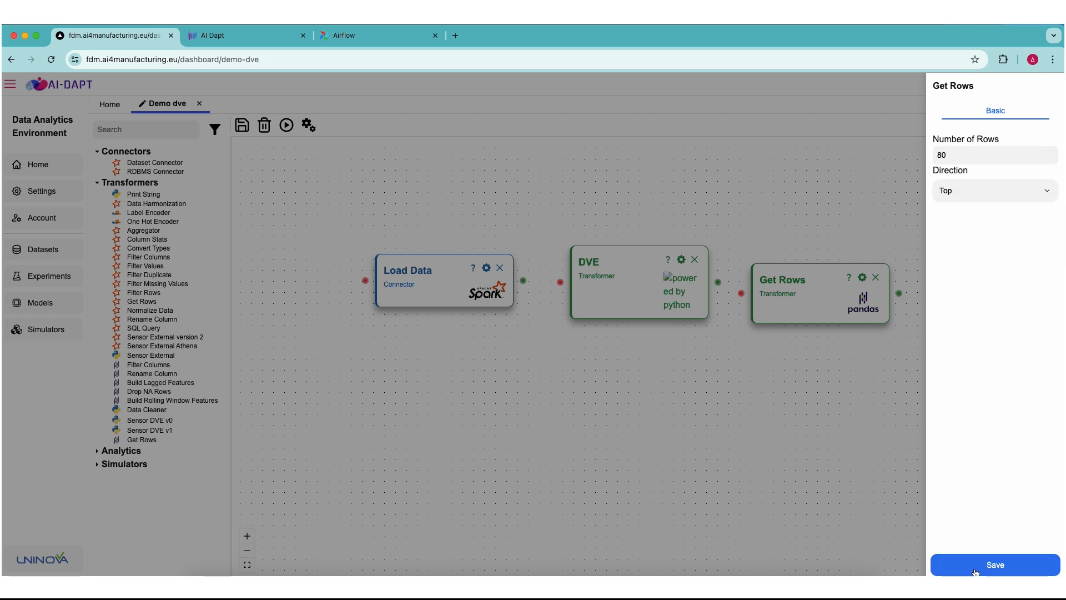
{"action": "left_click", "coordinate": [995, 565]}
Connect Load Data to DVE and DVE to Get Rows, and save the workflow
{"action": "left_click_drag", "start_coordinate": [526, 281], "coordinate": [561, 284]}
{"action": "left_click_drag", "start_coordinate": [719, 281], "coordinate": [741, 293]}
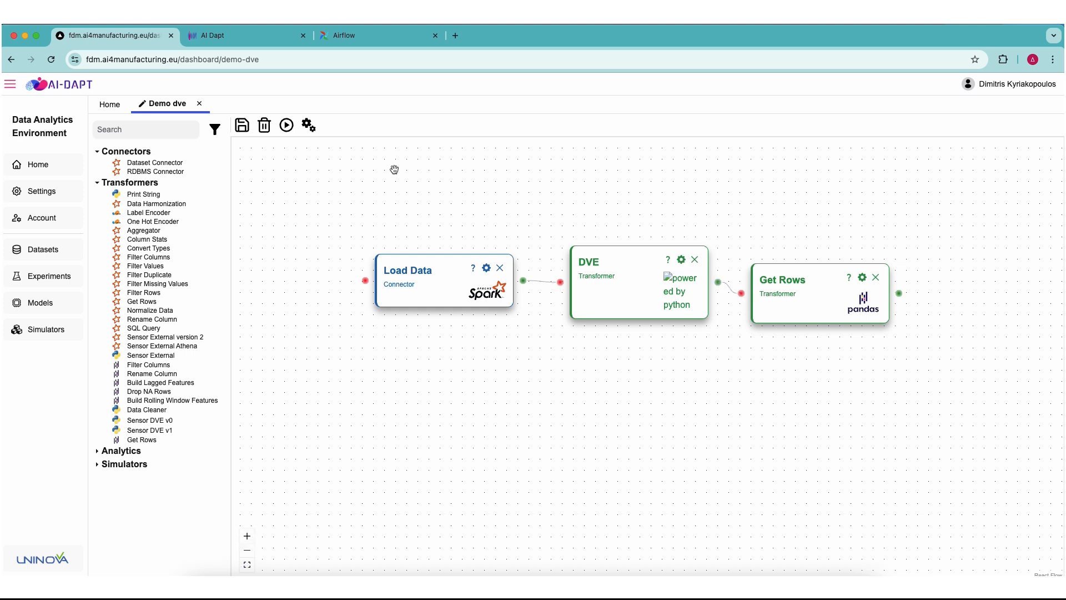
{"action": "left_click", "coordinate": [244, 131]}
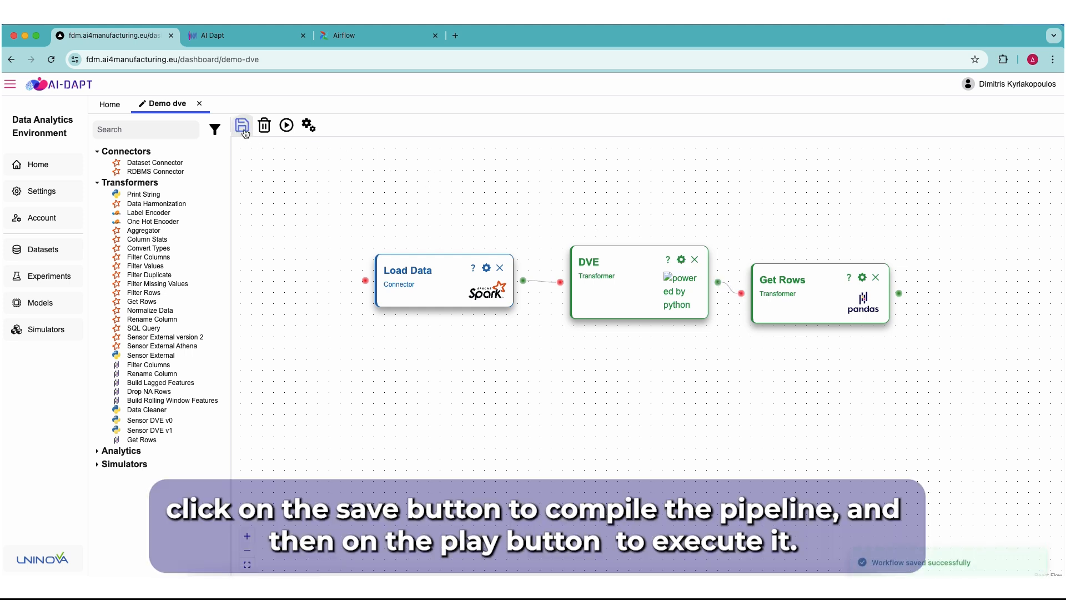
Execute the workflow and inspect the Load Data operator's output data and the DVE operator's logs
{"action": "left_click", "coordinate": [288, 126]}
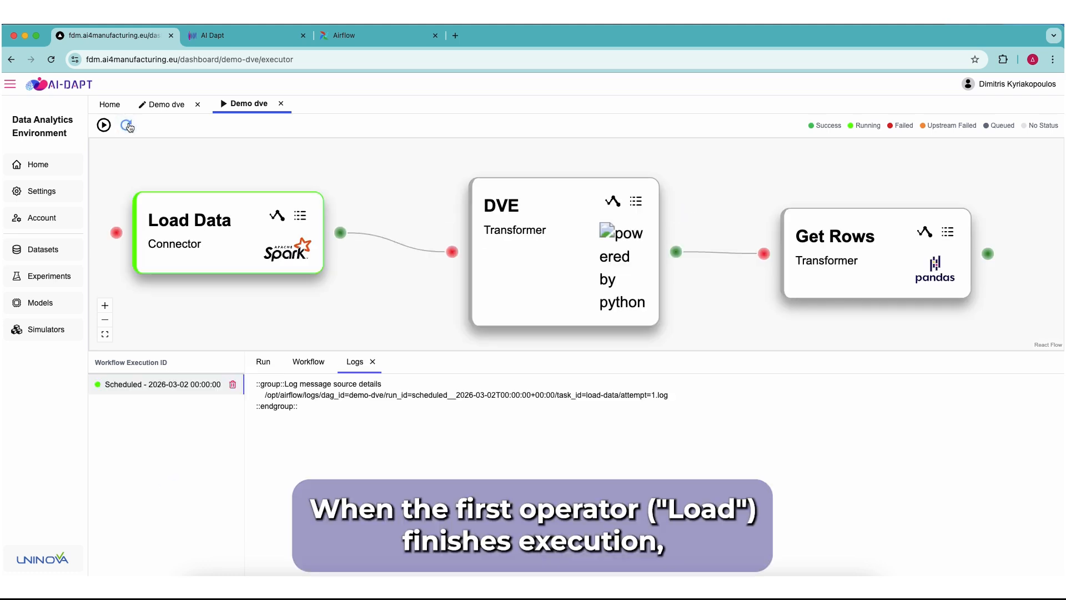
{"action": "left_click", "coordinate": [280, 216]}
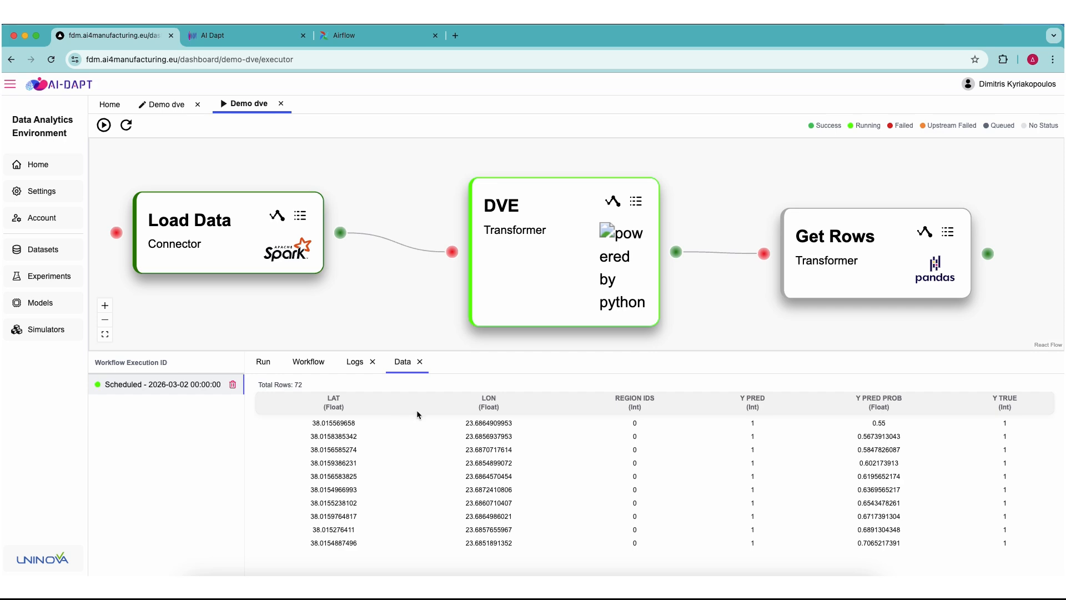
{"action": "left_click", "coordinate": [636, 201]}
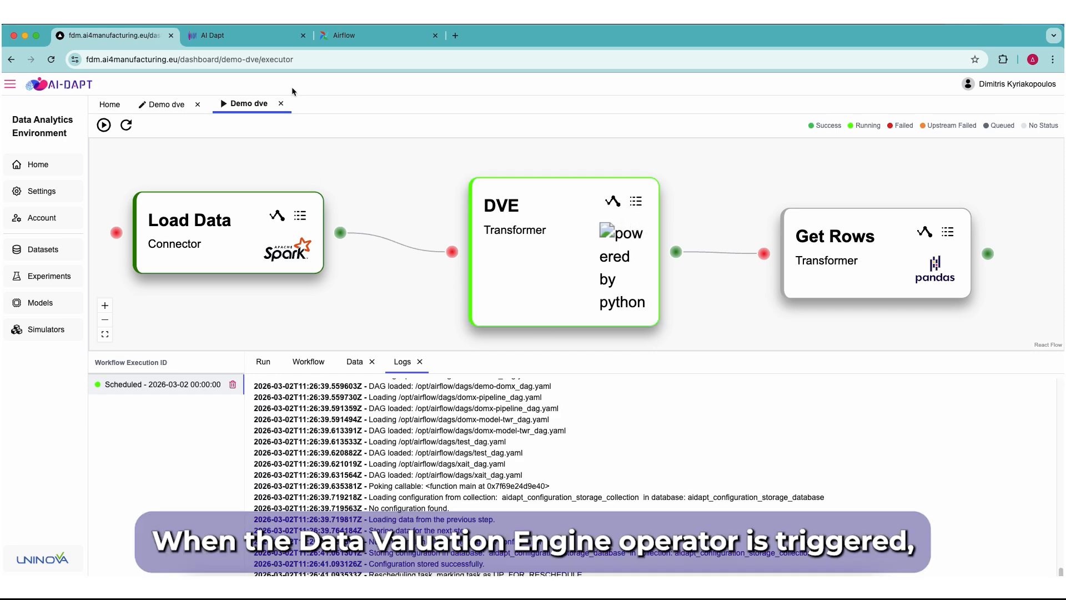
Switch to AI Dapt, refresh the Data Valuation Engine tasks and open the Spatial Bias Tool for the demo-dve task
{"action": "left_click", "coordinate": [259, 44]}
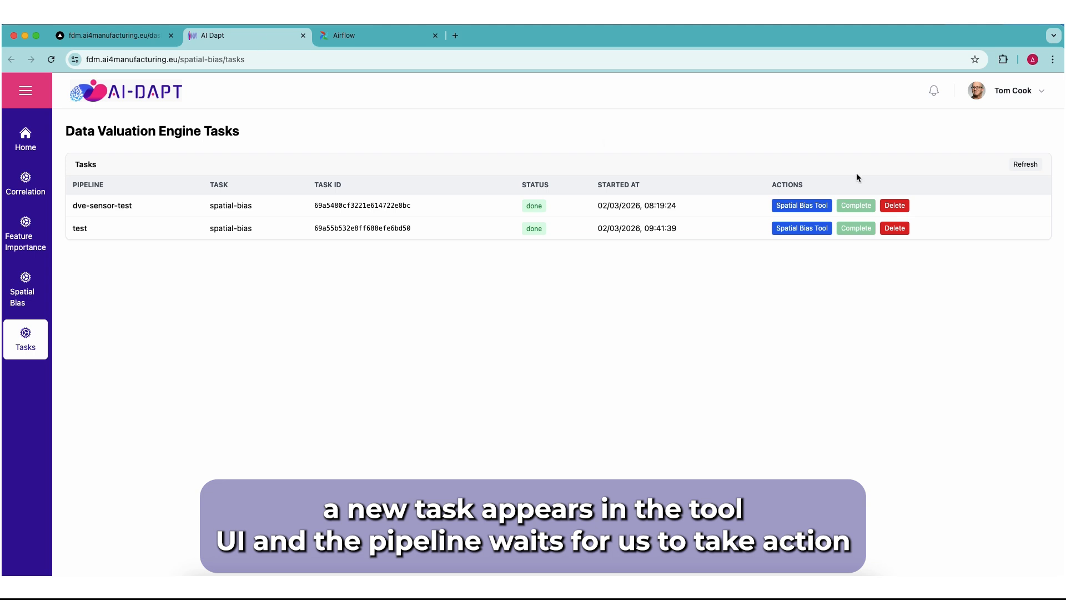
{"action": "left_click", "coordinate": [1036, 166]}
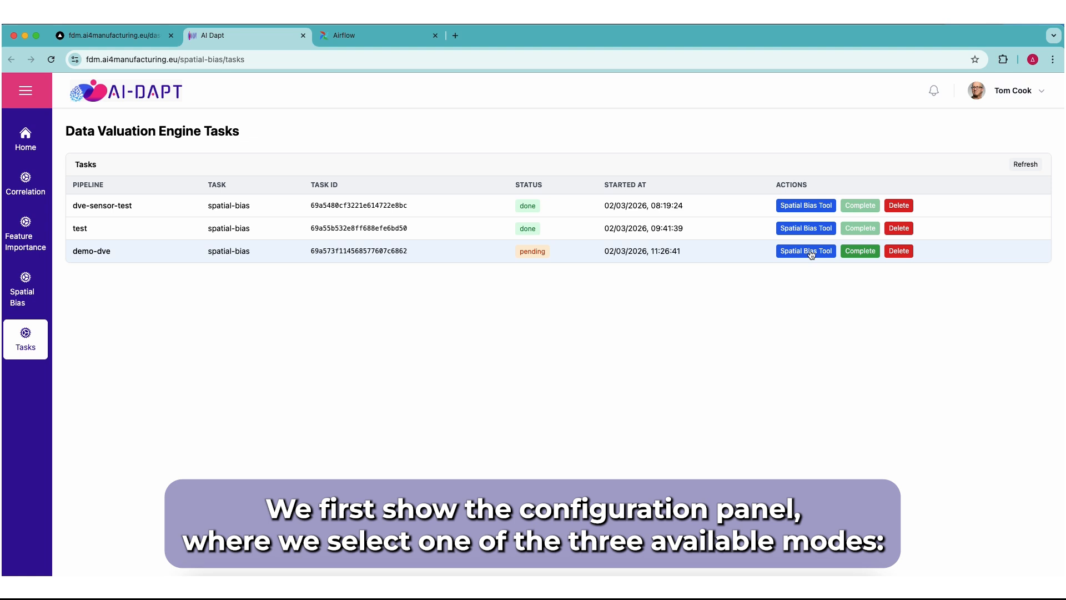
{"action": "left_click", "coordinate": [811, 252]}
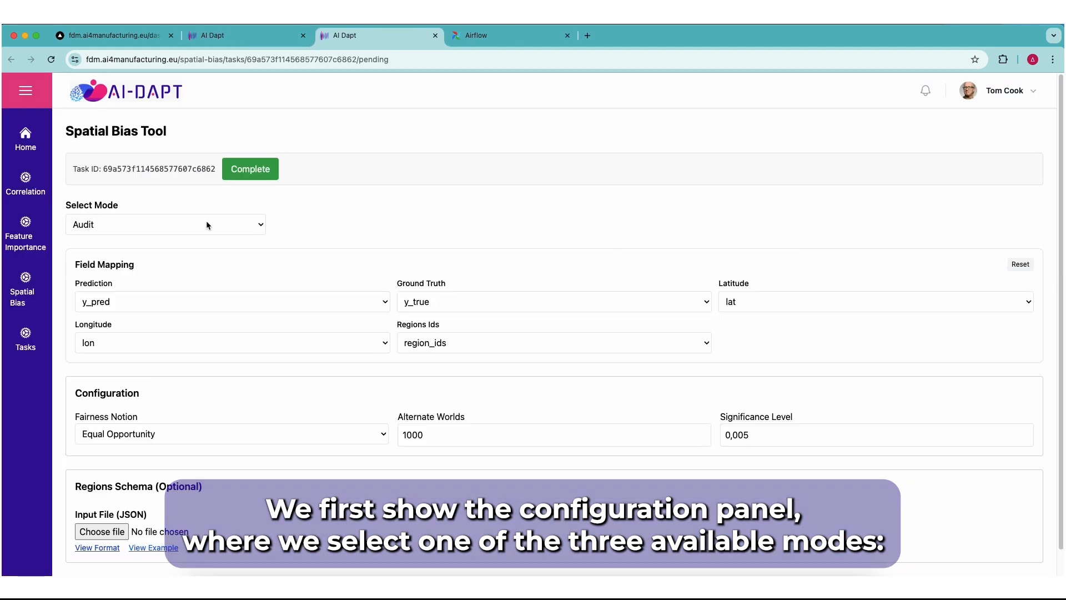
Examine the available modes, the Prediction mapping and Fairness Notion options, and the format schema for the regions JSON file
{"action": "left_click", "coordinate": [220, 226]}
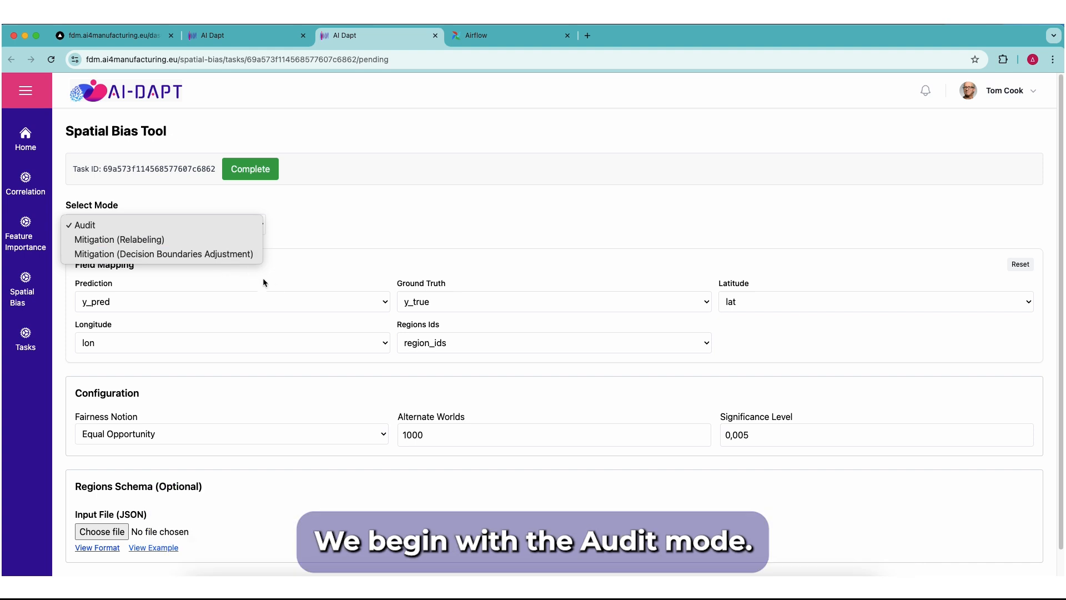
{"action": "left_click", "coordinate": [286, 299]}
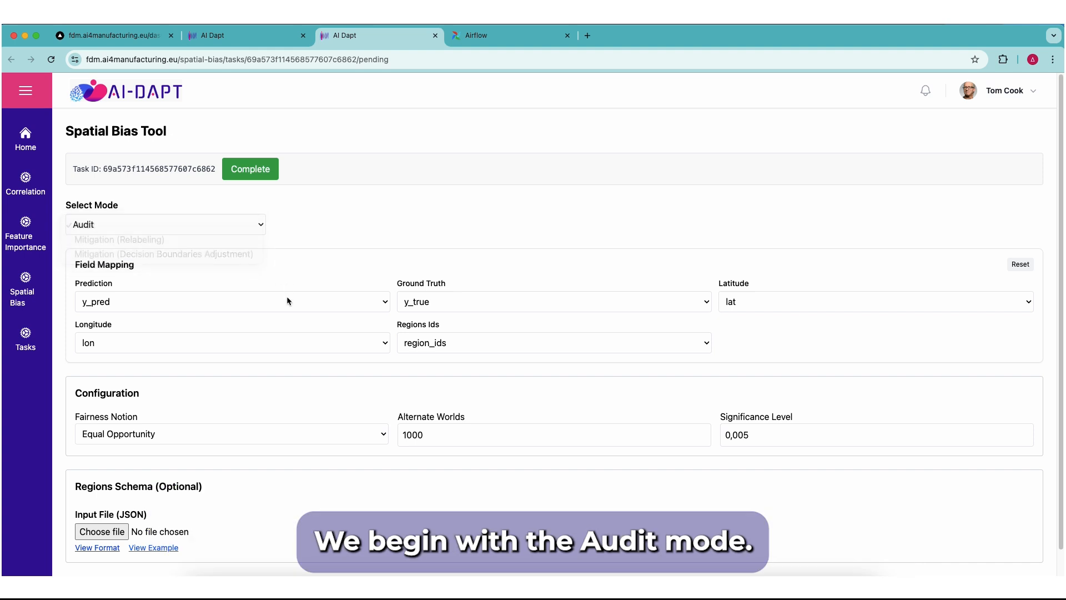
{"action": "left_click", "coordinate": [286, 301]}
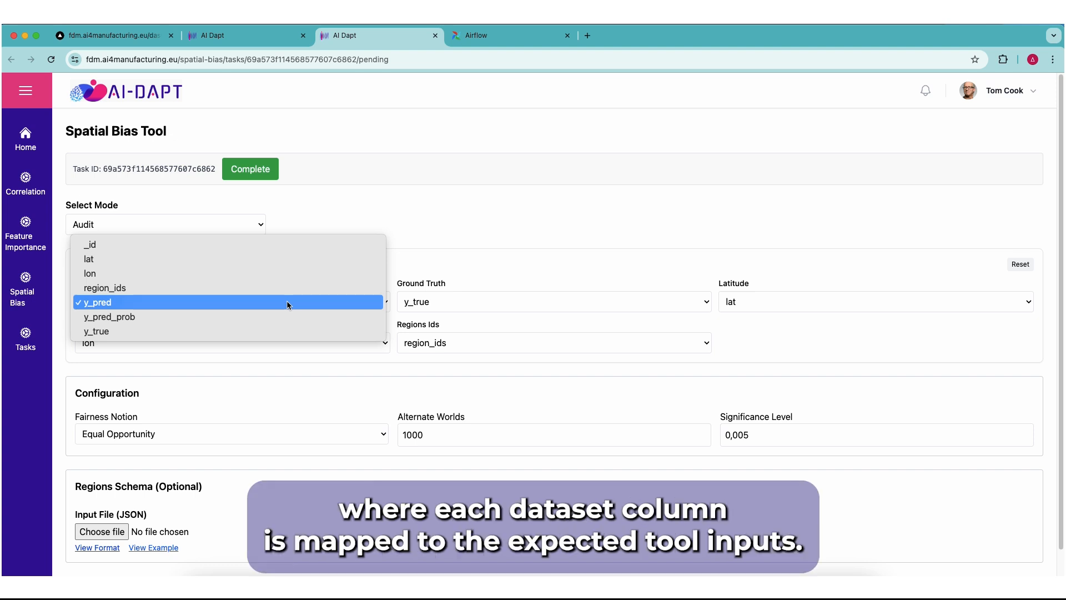
{"action": "left_click", "coordinate": [449, 233]}
{"action": "scroll", "coordinate": [366, 389], "scroll_direction": "down", "scroll_amount": 1}
{"action": "left_click", "coordinate": [368, 407]}
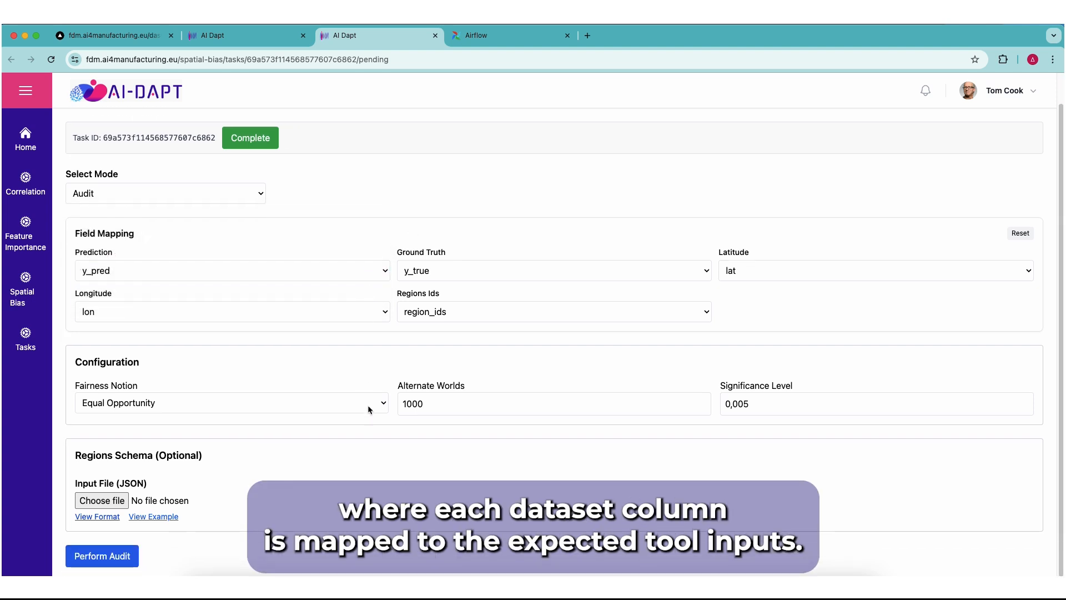
{"action": "left_click", "coordinate": [300, 459]}
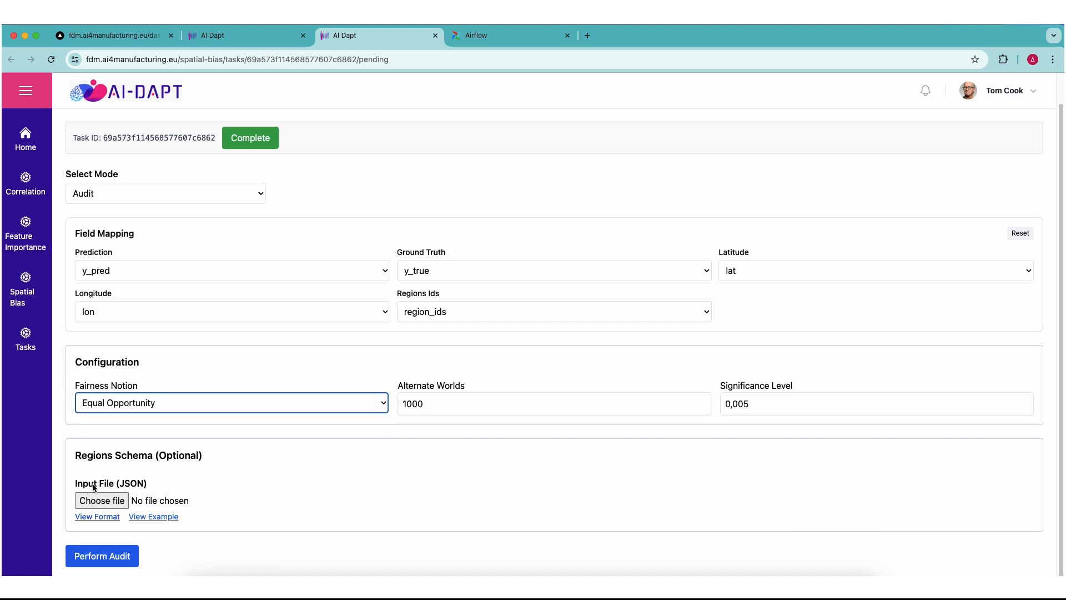
{"action": "left_click", "coordinate": [97, 517]}
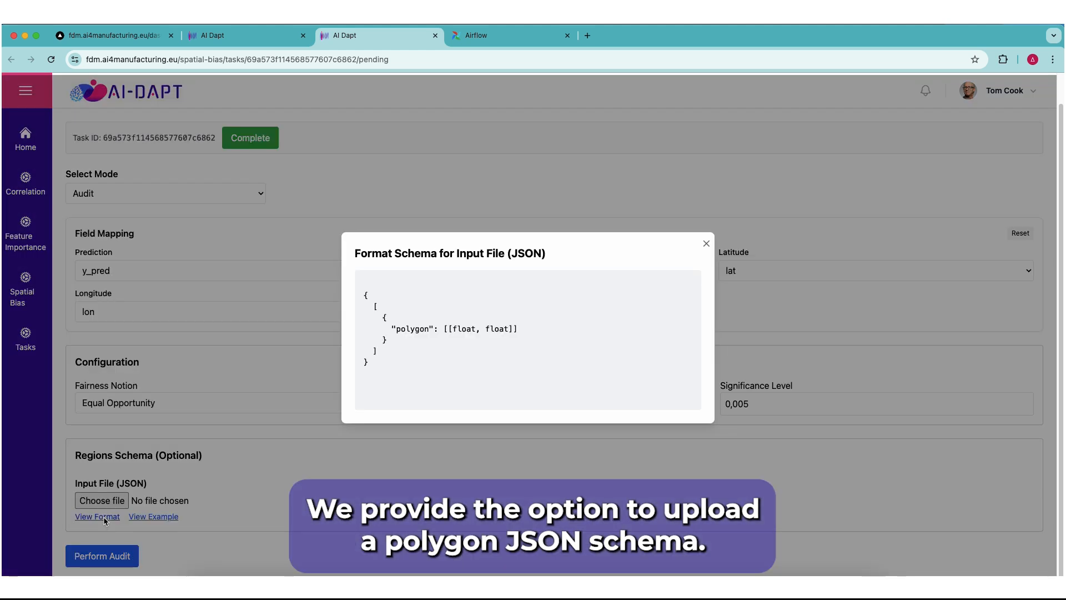
{"action": "left_click", "coordinate": [707, 244]}
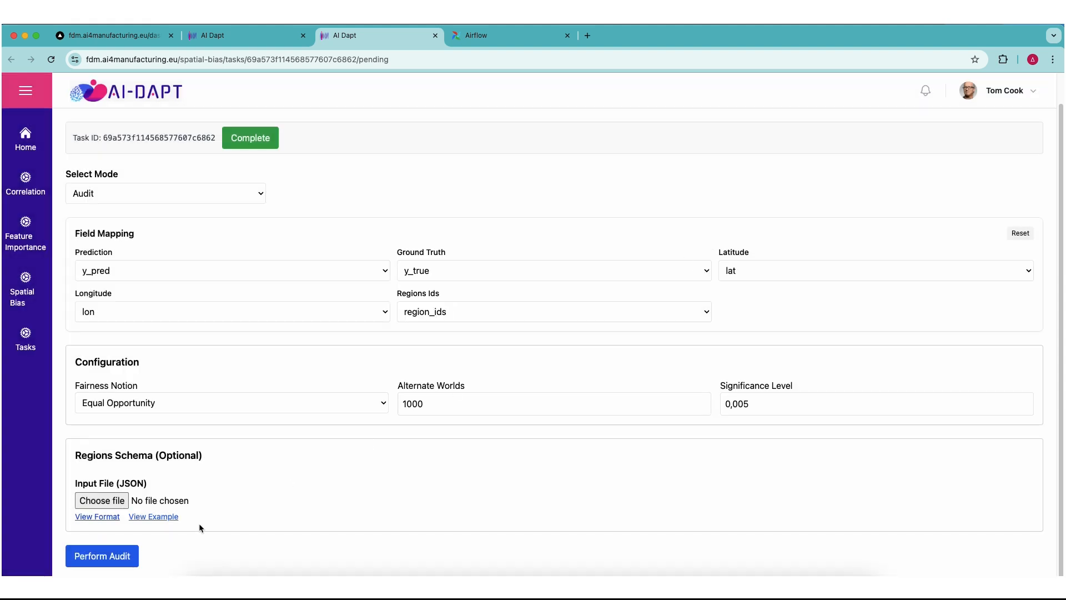
Perform the spatial bias audit and review its audit maps and per-region statistics
{"action": "left_click", "coordinate": [121, 557]}
{"action": "scroll", "coordinate": [58, 503], "scroll_direction": "down", "scroll_amount": 6}
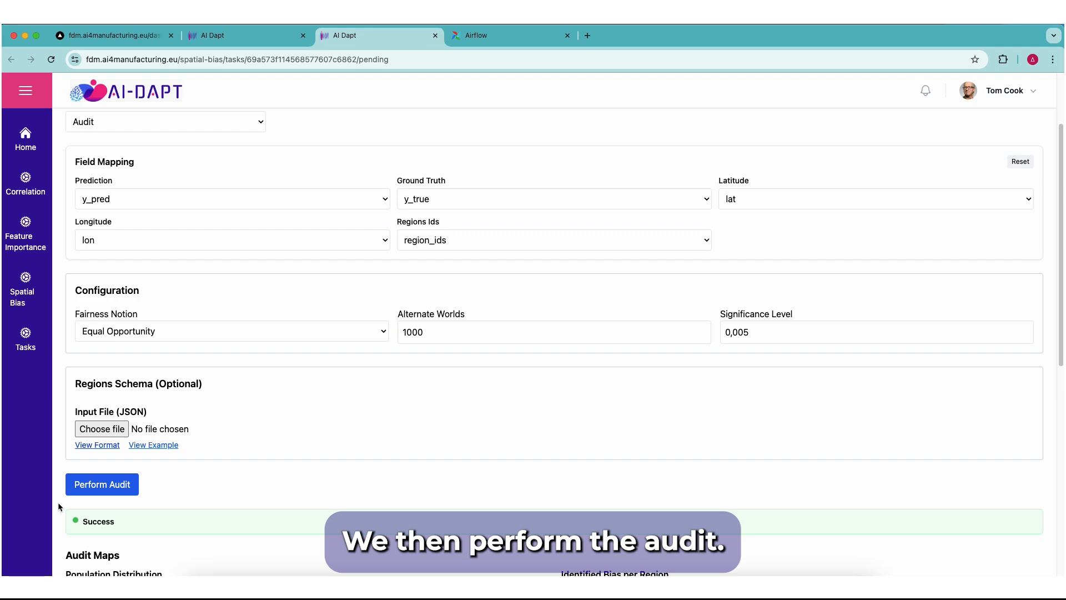
{"action": "scroll", "coordinate": [57, 502], "scroll_direction": "down", "scroll_amount": 2}
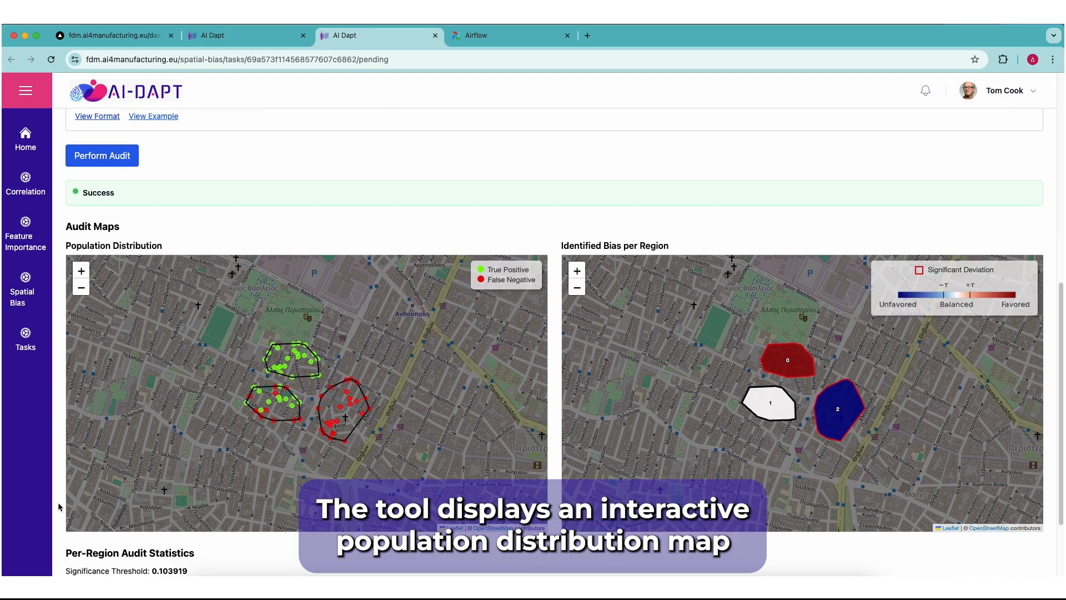
{"action": "scroll", "coordinate": [58, 502], "scroll_direction": "down", "scroll_amount": 2}
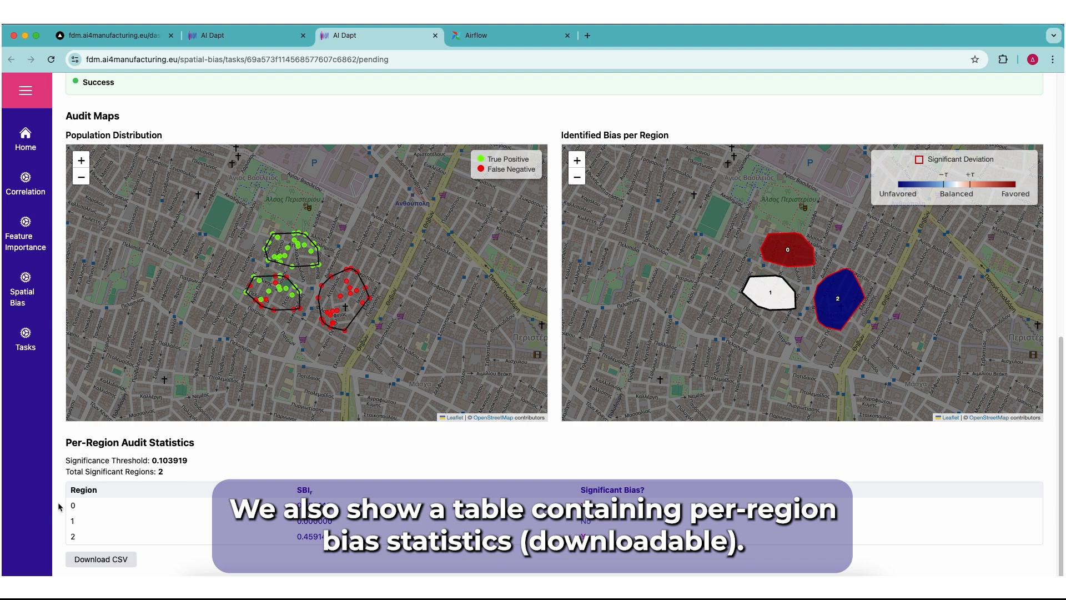
{"action": "right_click", "coordinate": [60, 506]}
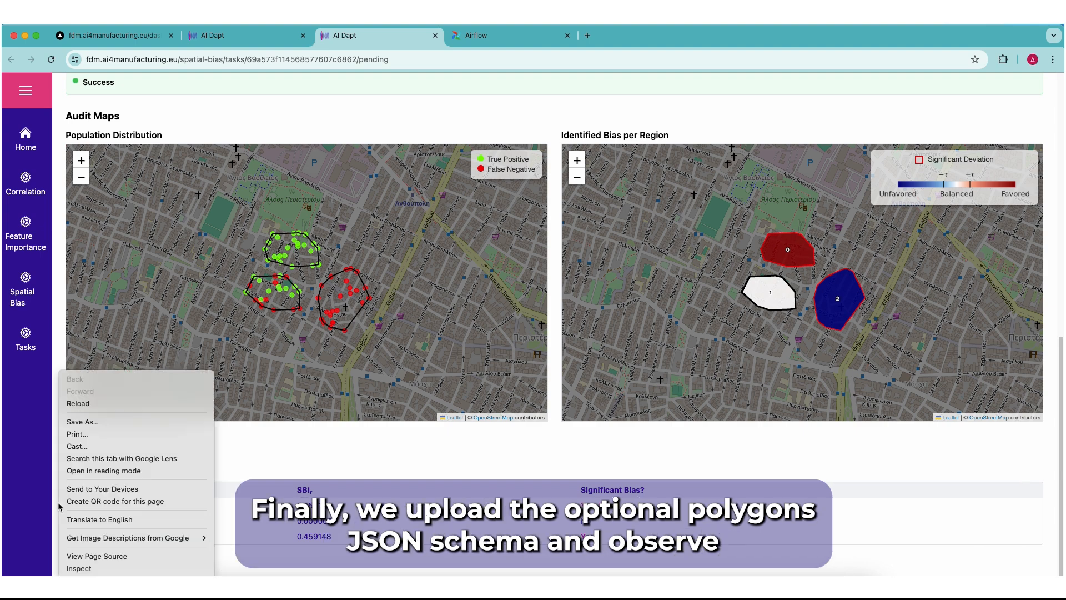
{"action": "left_click", "coordinate": [59, 349]}
Upload toy_polygons.json as the regions schema, rerun the audit and review the maps and per-region statistics
{"action": "scroll", "coordinate": [58, 349], "scroll_direction": "up", "scroll_amount": 3}
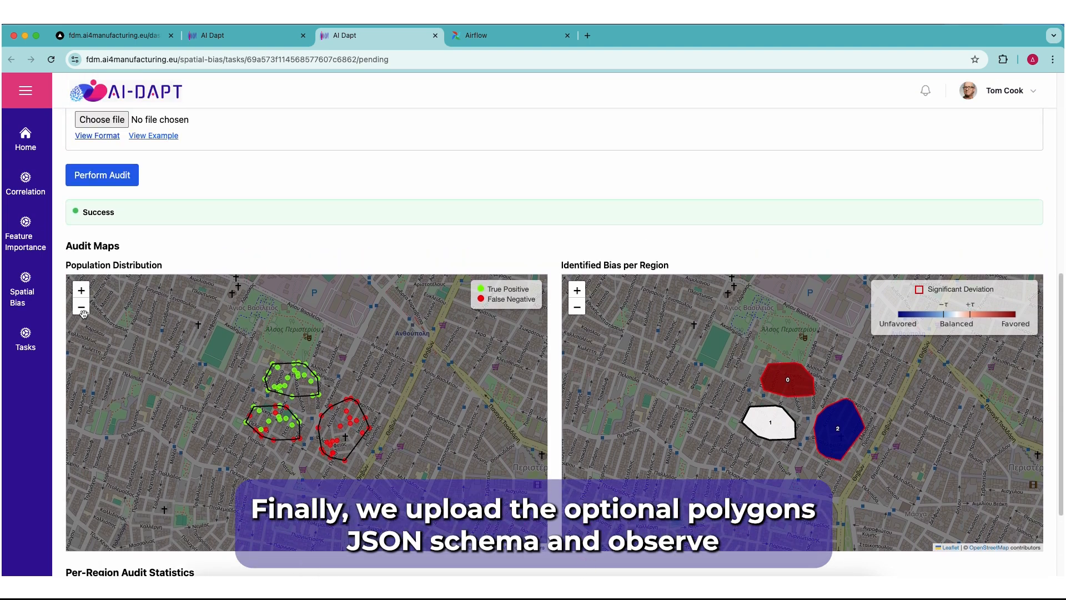
{"action": "left_click", "coordinate": [102, 122]}
{"action": "double_click", "coordinate": [261, 142]}
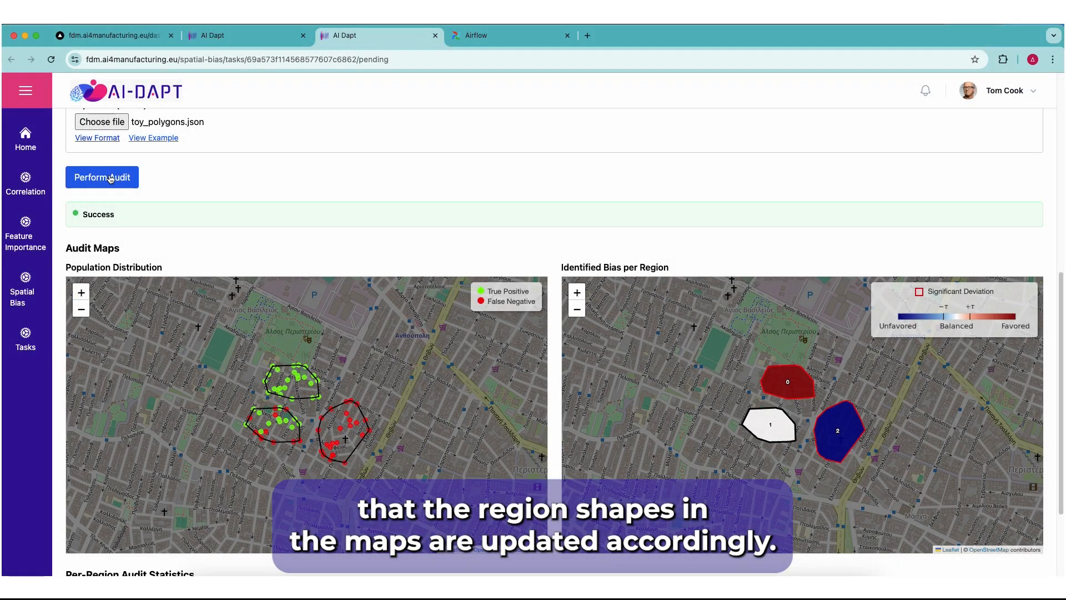
{"action": "left_click", "coordinate": [102, 177]}
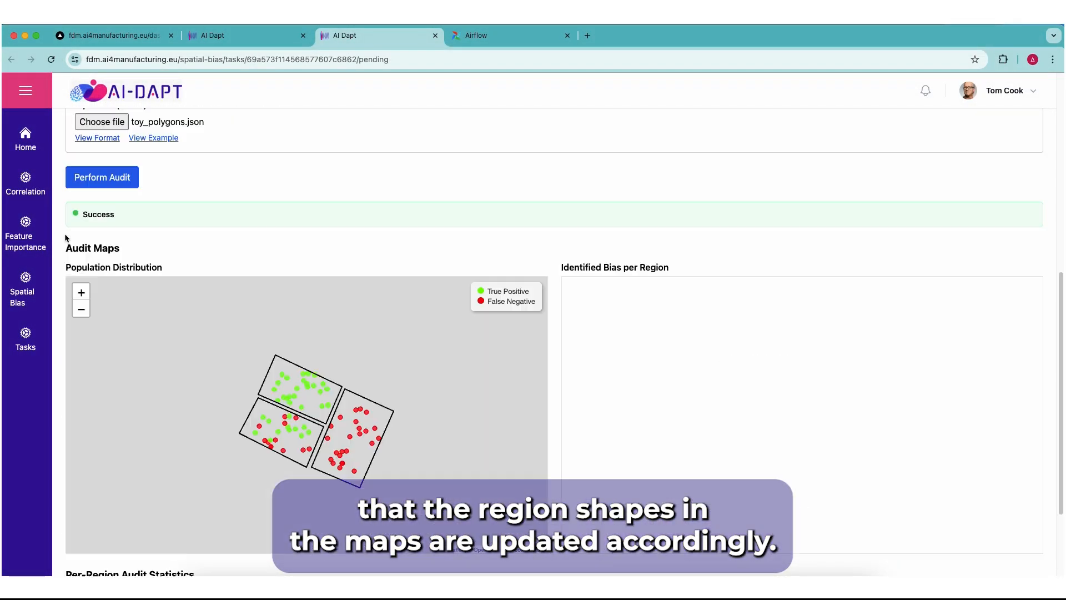
{"action": "scroll", "coordinate": [58, 295], "scroll_direction": "down", "scroll_amount": 1}
{"action": "scroll", "coordinate": [59, 295], "scroll_direction": "down", "scroll_amount": 3}
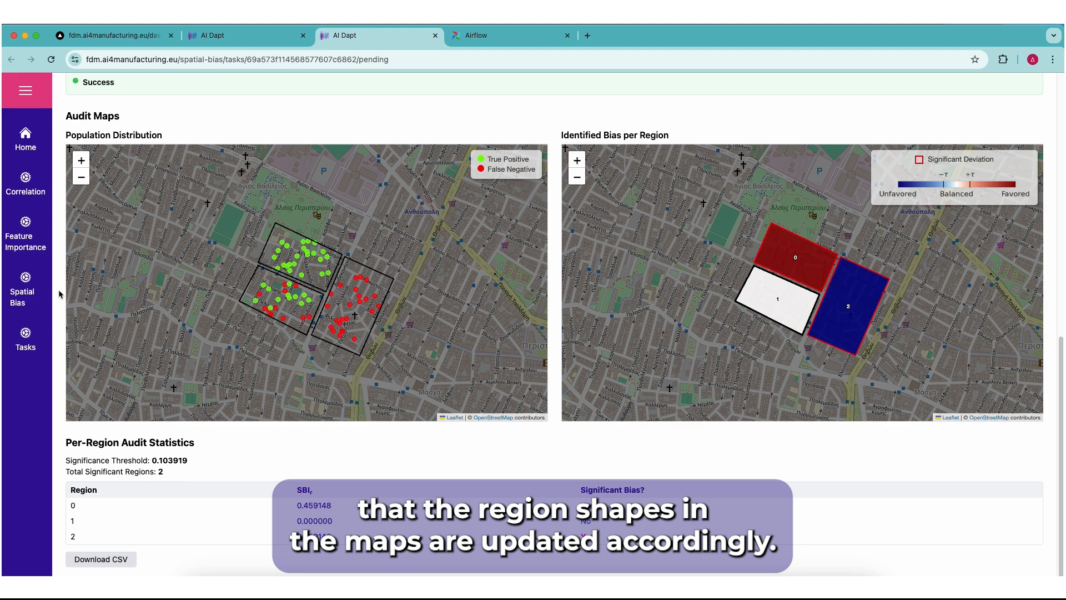
Switch the Spatial Bias Tool's mode to Mitigation (Relabeling)
{"action": "scroll", "coordinate": [60, 294], "scroll_direction": "up", "scroll_amount": 10}
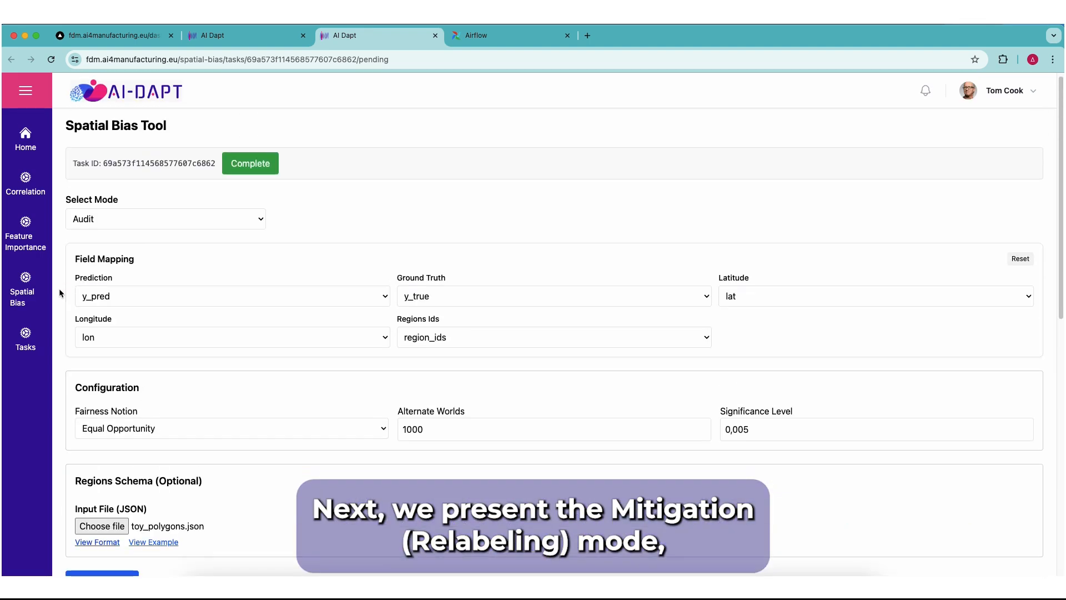
{"action": "left_click", "coordinate": [127, 226]}
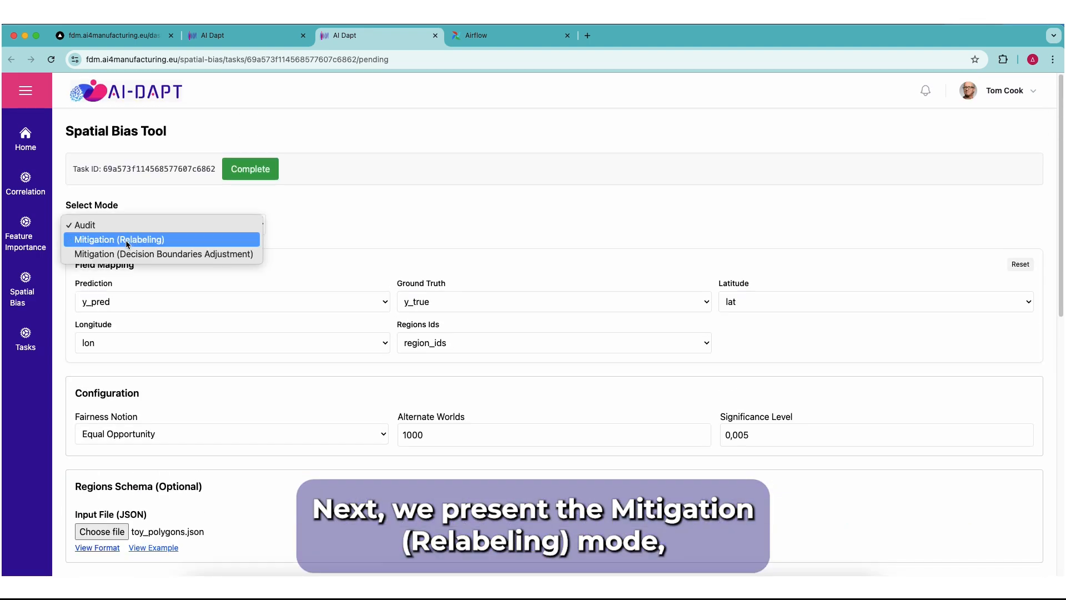
{"action": "left_click", "coordinate": [127, 242]}
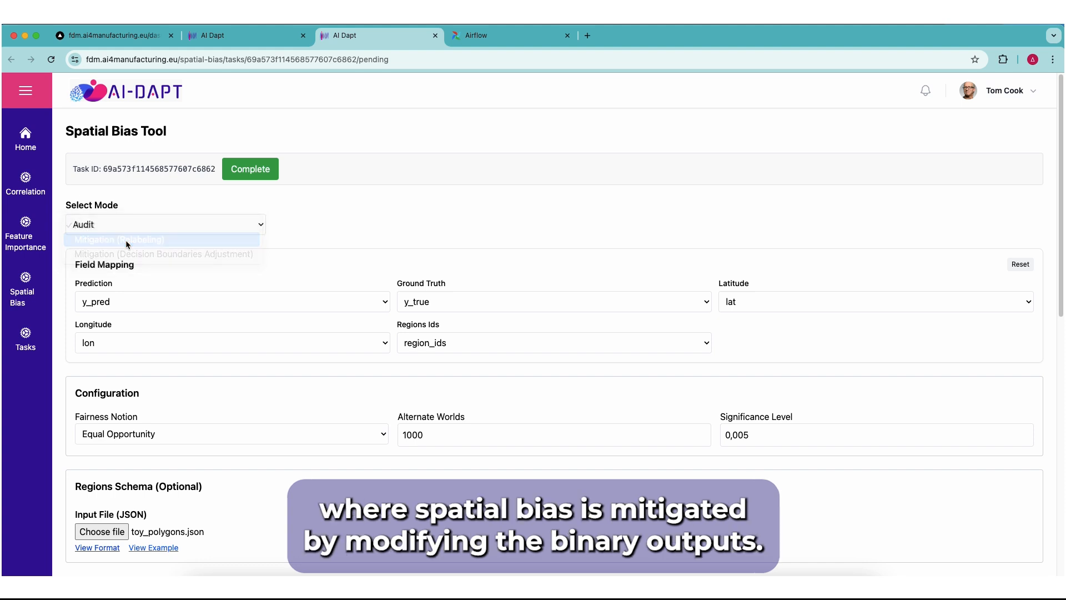
{"action": "scroll", "coordinate": [92, 292], "scroll_direction": "down", "scroll_amount": 3}
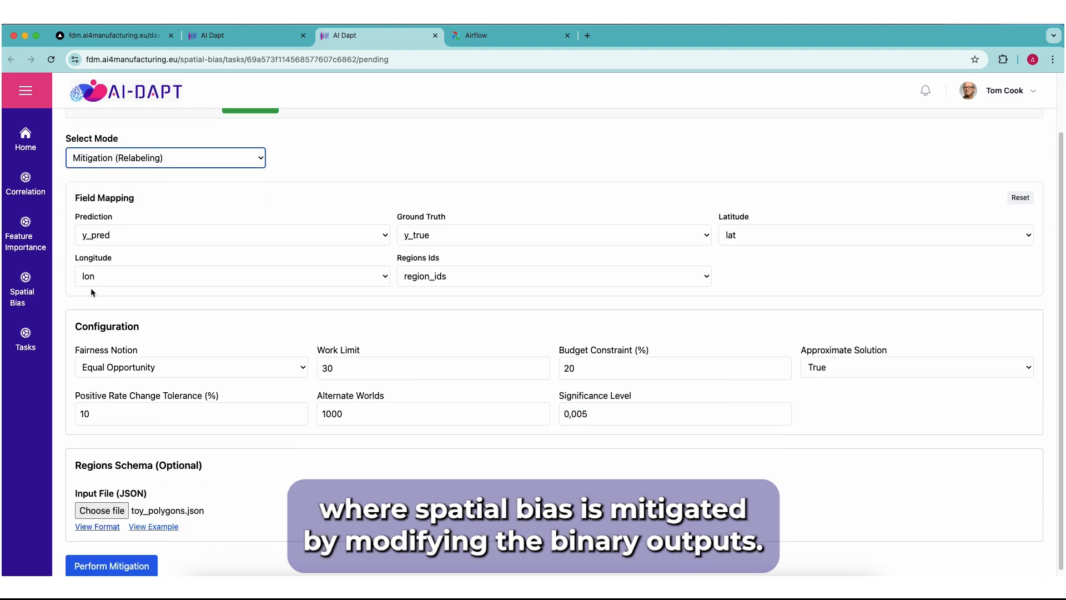
Review the Work Limit, Budget Constraint, Approximate Solution and Positive Rate Change Tolerance settings, and perform the relabeling mitigation
{"action": "left_click", "coordinate": [380, 352]}
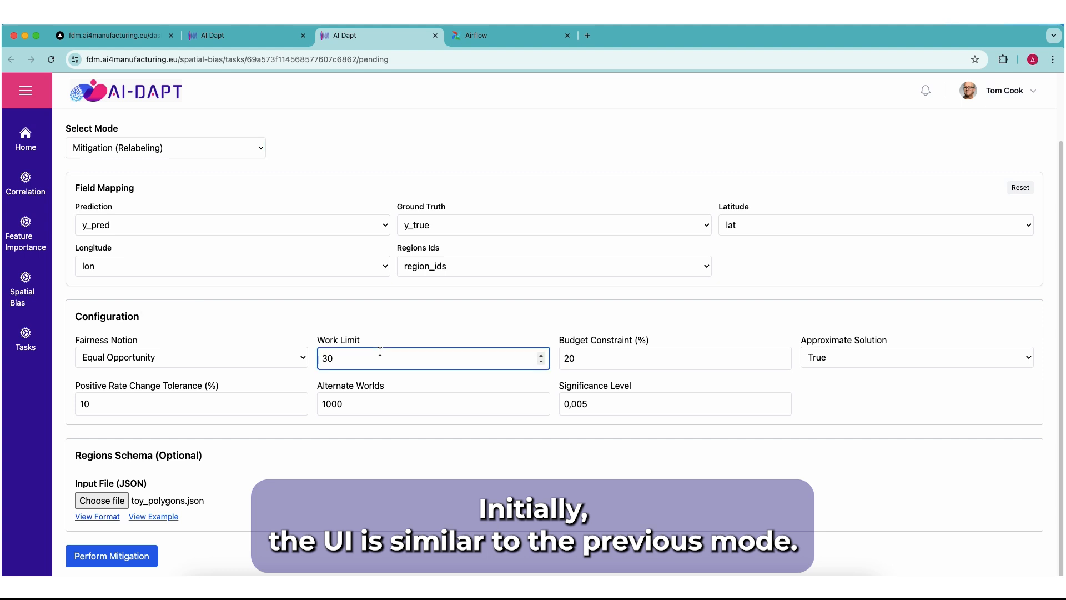
{"action": "left_click", "coordinate": [591, 362]}
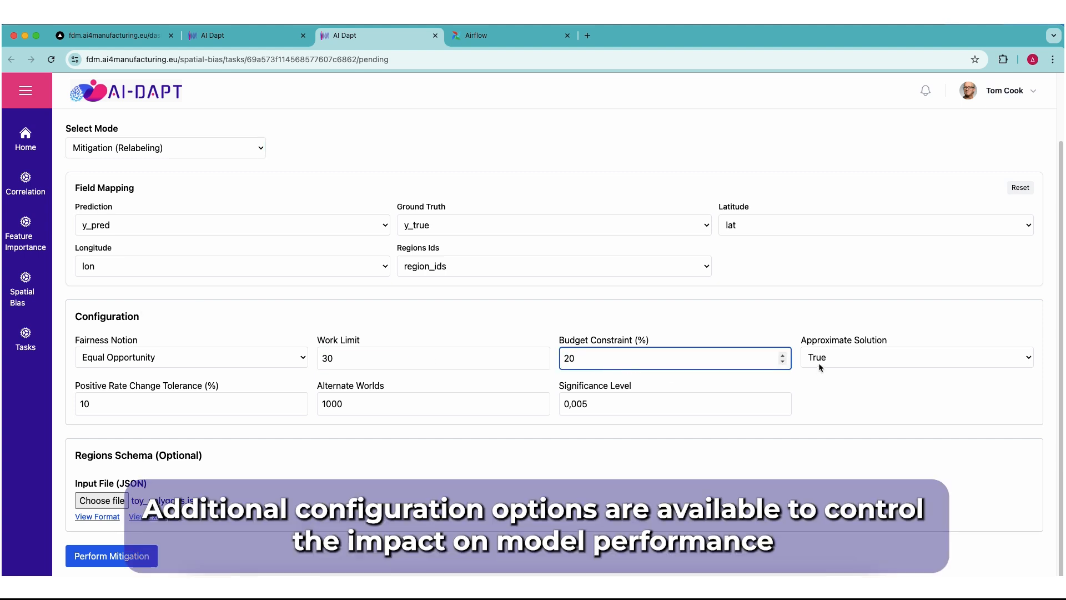
{"action": "left_click", "coordinate": [822, 362]}
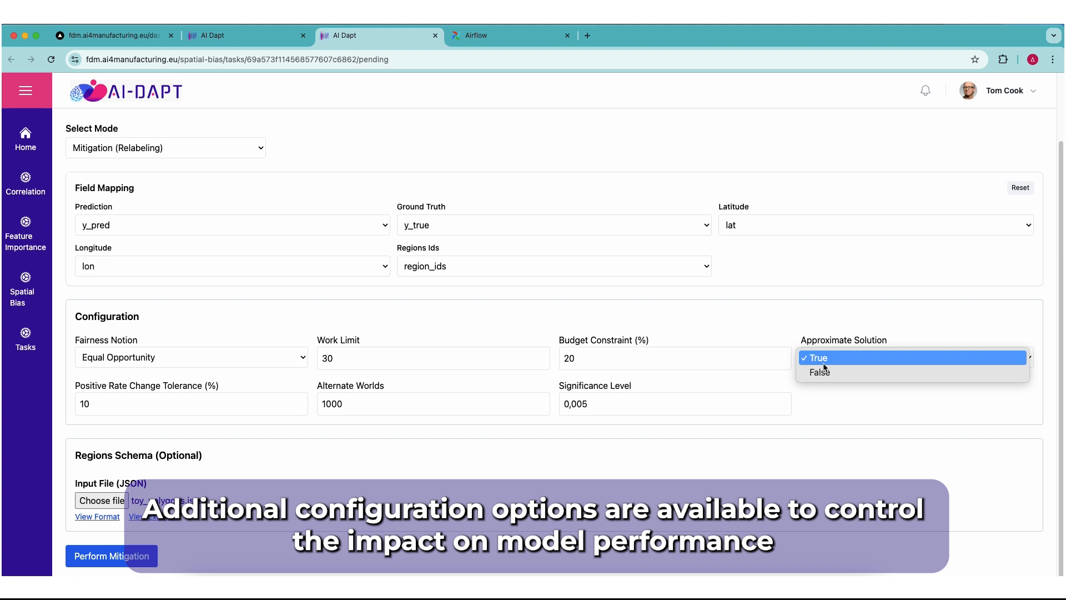
{"action": "left_click", "coordinate": [837, 409]}
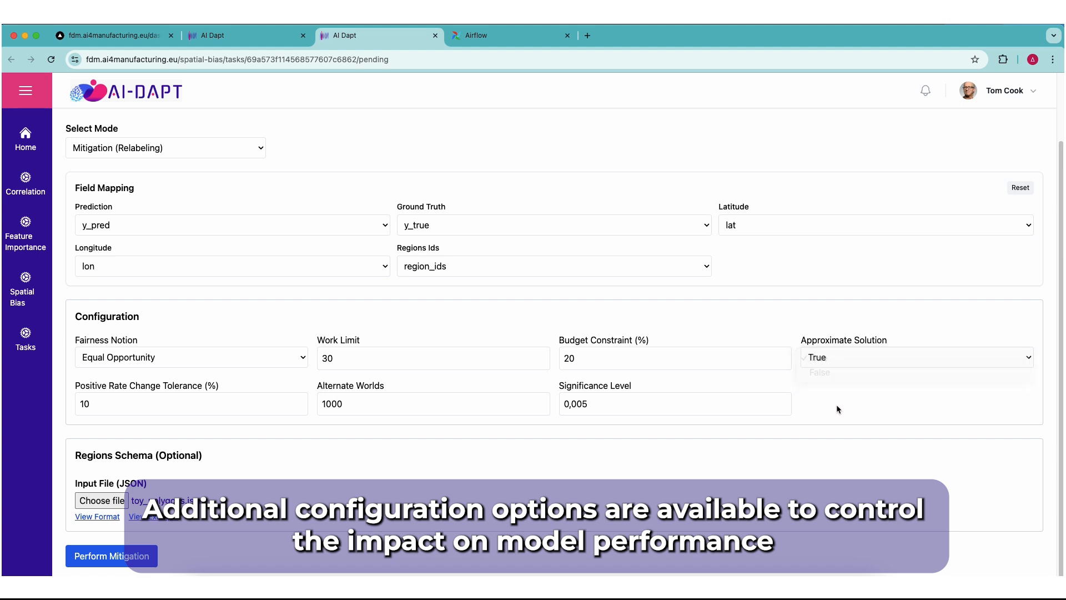
{"action": "left_click", "coordinate": [281, 403]}
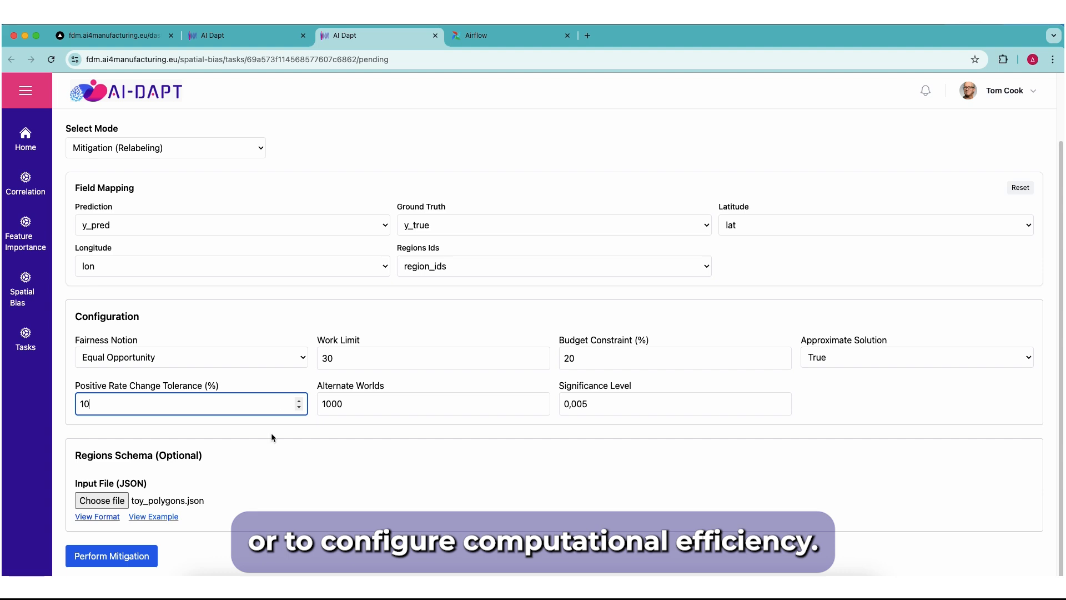
{"action": "left_click", "coordinate": [147, 559]}
{"action": "scroll", "coordinate": [56, 482], "scroll_direction": "down", "scroll_amount": 10}
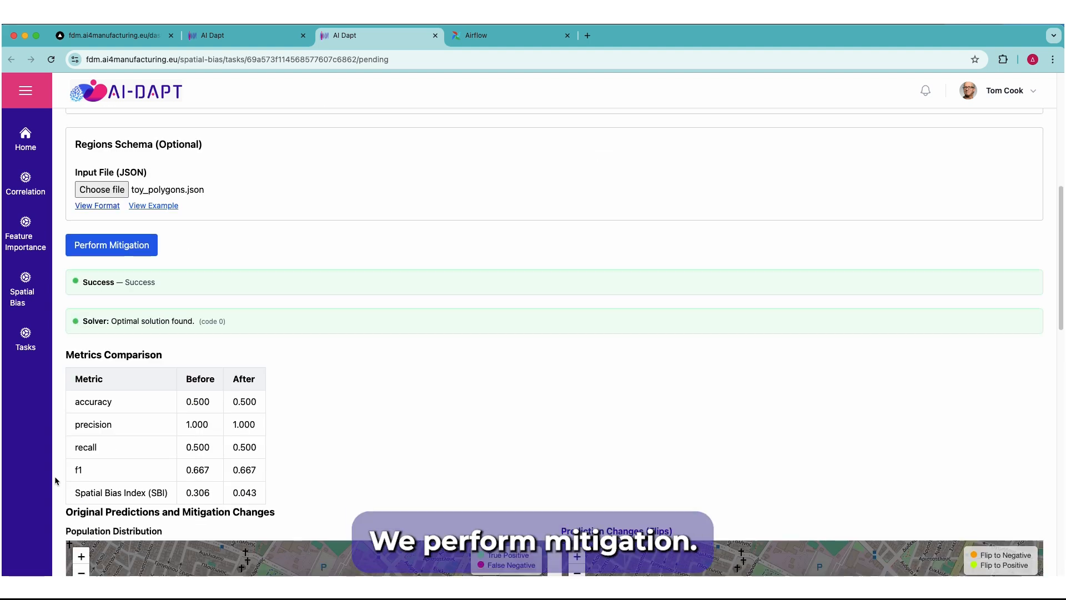
Examine the relabeling results: metrics comparison, population and prediction flip maps, bias heatmaps and per-region audit statistics before and after mitigation
{"action": "scroll", "coordinate": [53, 479], "scroll_direction": "down", "scroll_amount": 2}
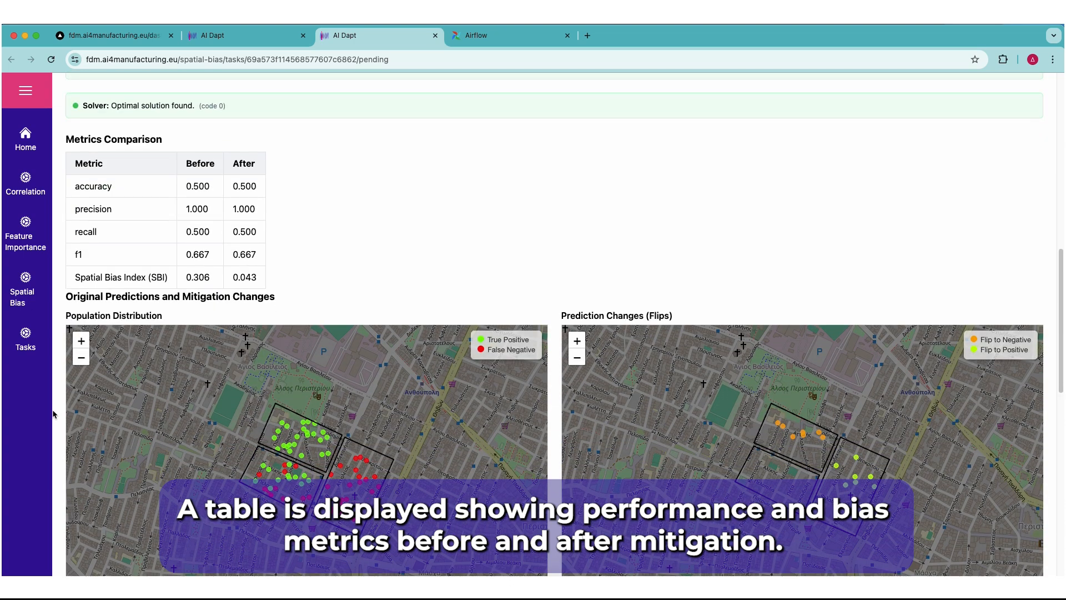
{"action": "scroll", "coordinate": [54, 411], "scroll_direction": "up", "scroll_amount": 2}
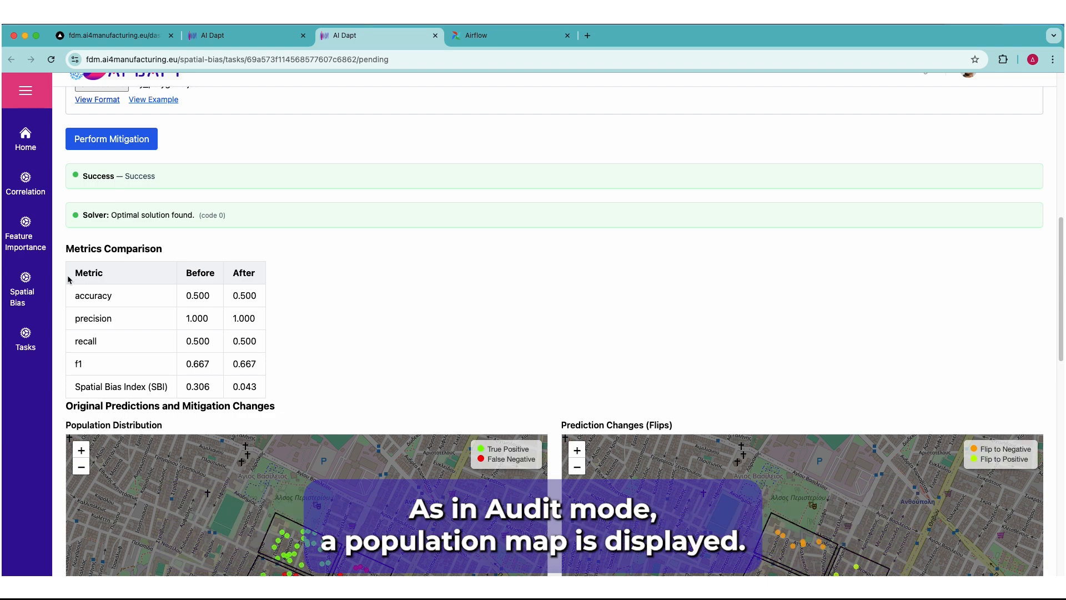
{"action": "scroll", "coordinate": [53, 303], "scroll_direction": "down", "scroll_amount": 4}
{"action": "scroll", "coordinate": [49, 312], "scroll_direction": "down", "scroll_amount": 1}
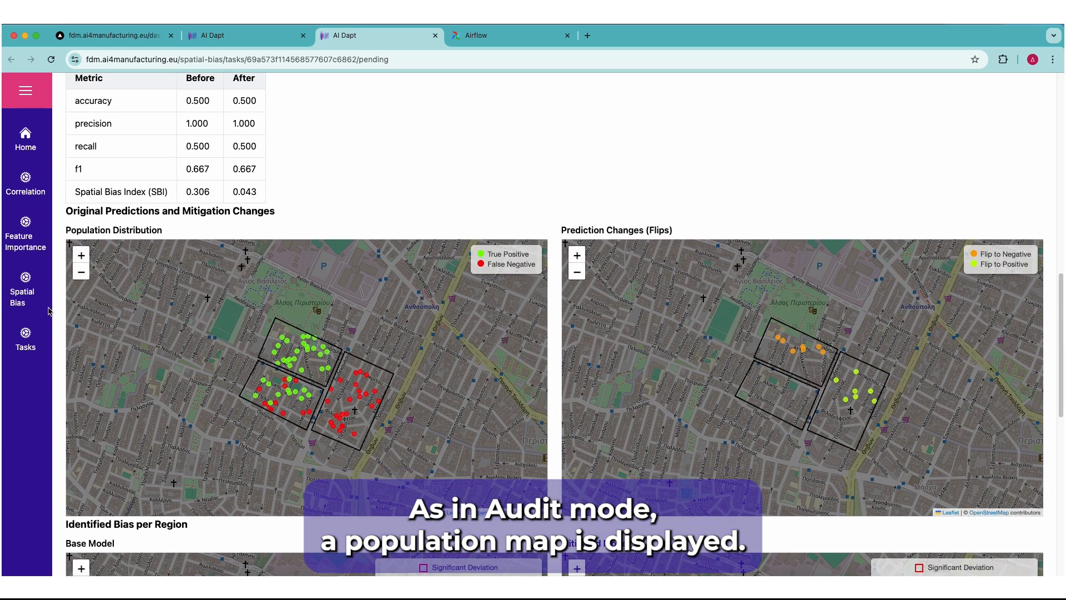
{"action": "scroll", "coordinate": [48, 312], "scroll_direction": "down", "scroll_amount": 3}
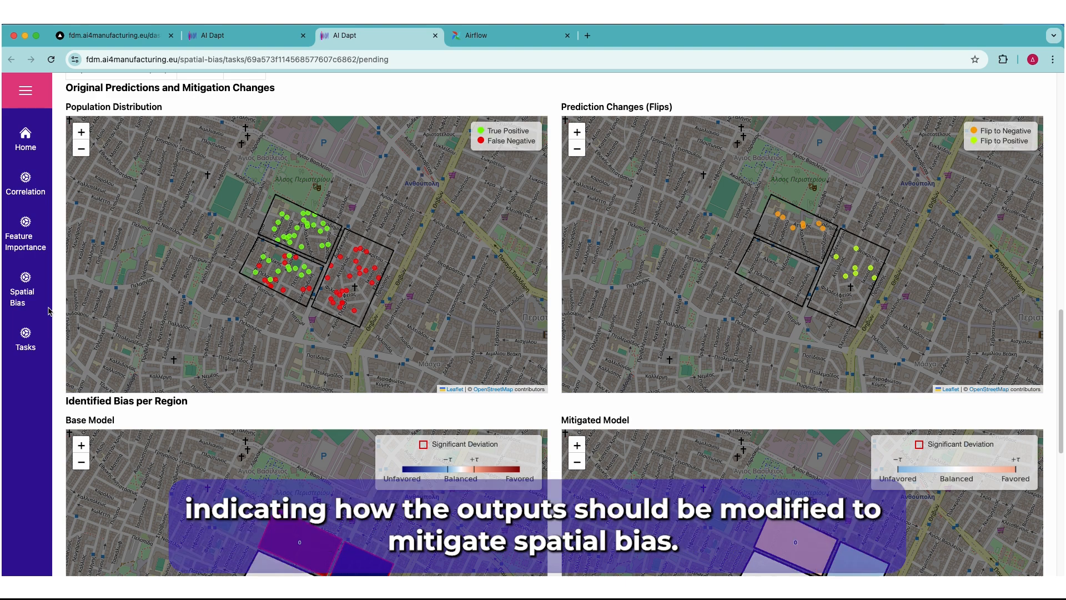
{"action": "left_click_drag", "start_coordinate": [257, 288], "coordinate": [252, 283]}
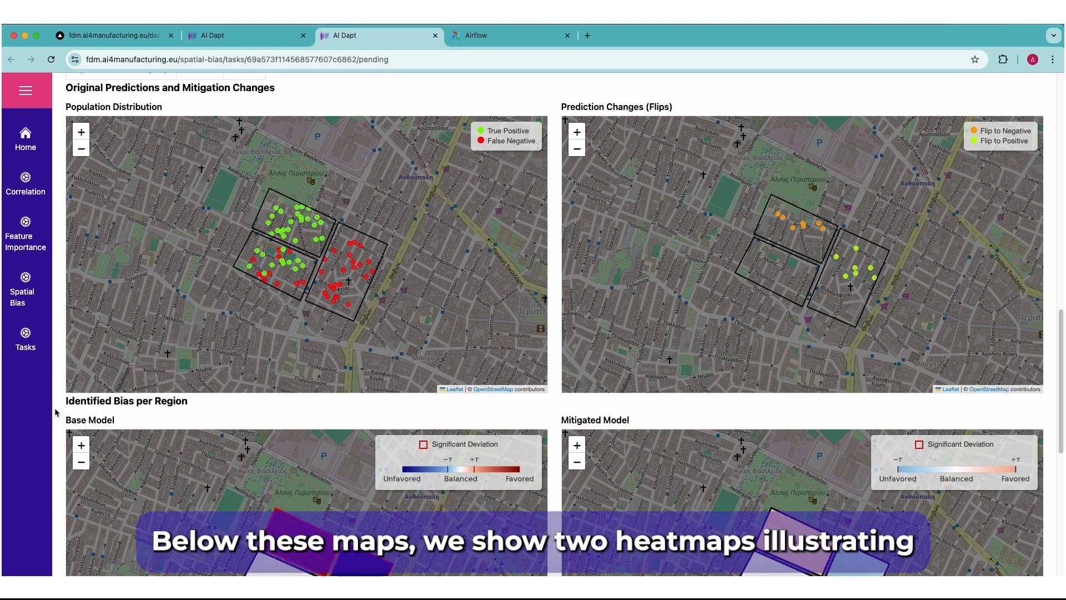
{"action": "scroll", "coordinate": [55, 412], "scroll_direction": "down", "scroll_amount": 5}
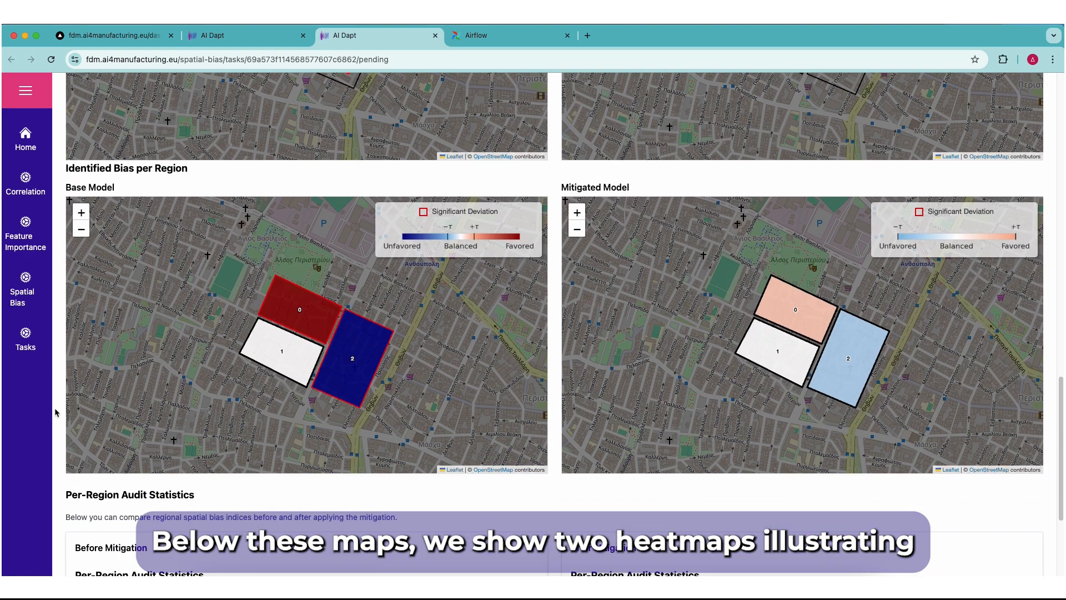
{"action": "scroll", "coordinate": [56, 412], "scroll_direction": "down", "scroll_amount": 2}
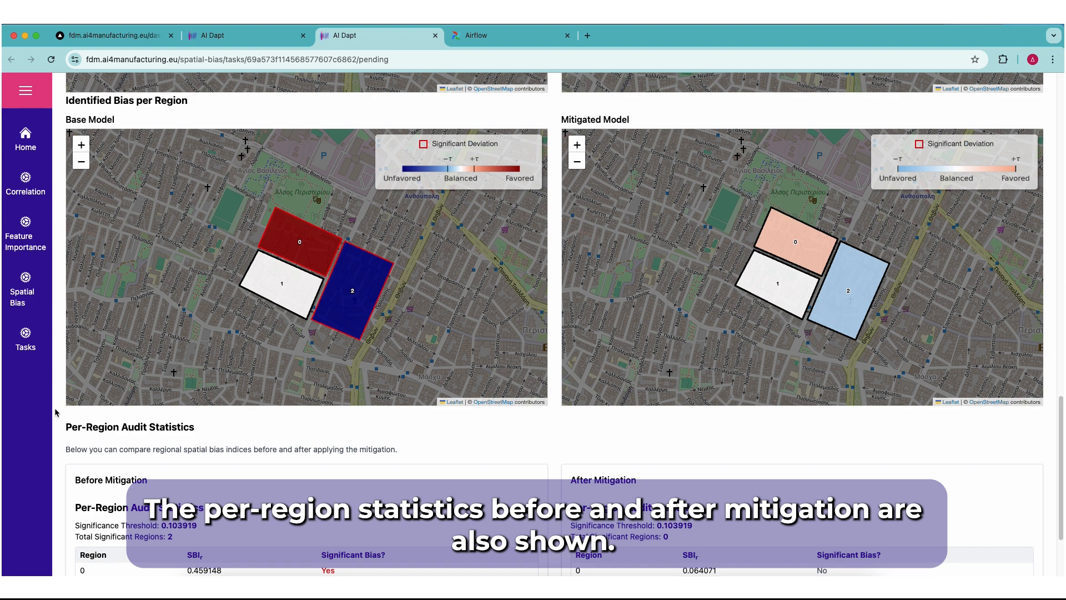
{"action": "scroll", "coordinate": [55, 412], "scroll_direction": "down", "scroll_amount": 3}
{"action": "scroll", "coordinate": [56, 412], "scroll_direction": "down", "scroll_amount": 1}
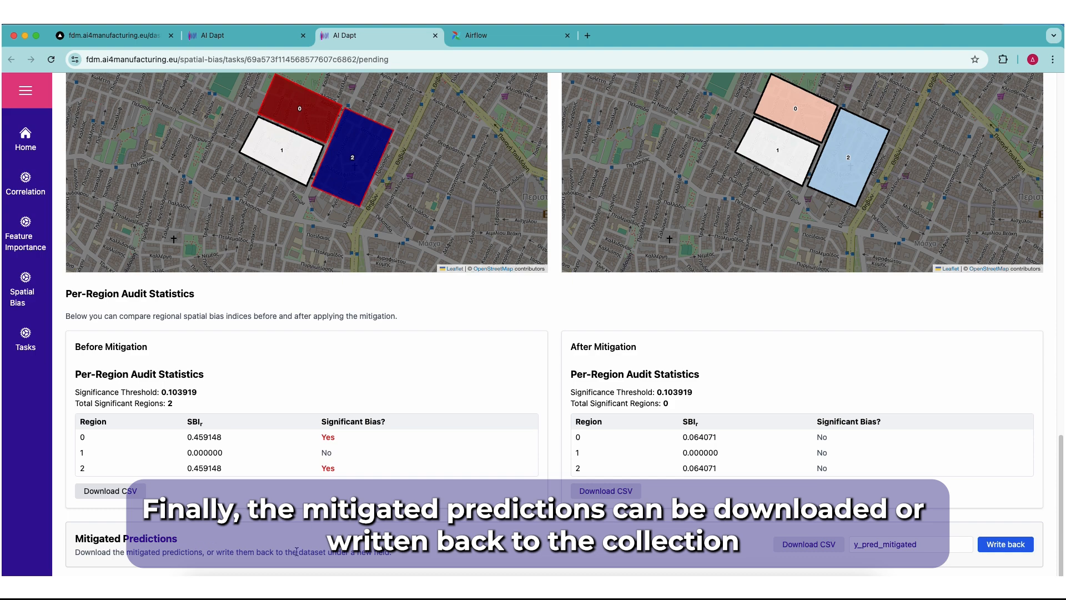
Write the mitigated predictions back to the dataset under the new field y_pred_mitigated
{"action": "left_click", "coordinate": [932, 544]}
{"action": "left_click", "coordinate": [1008, 547]}
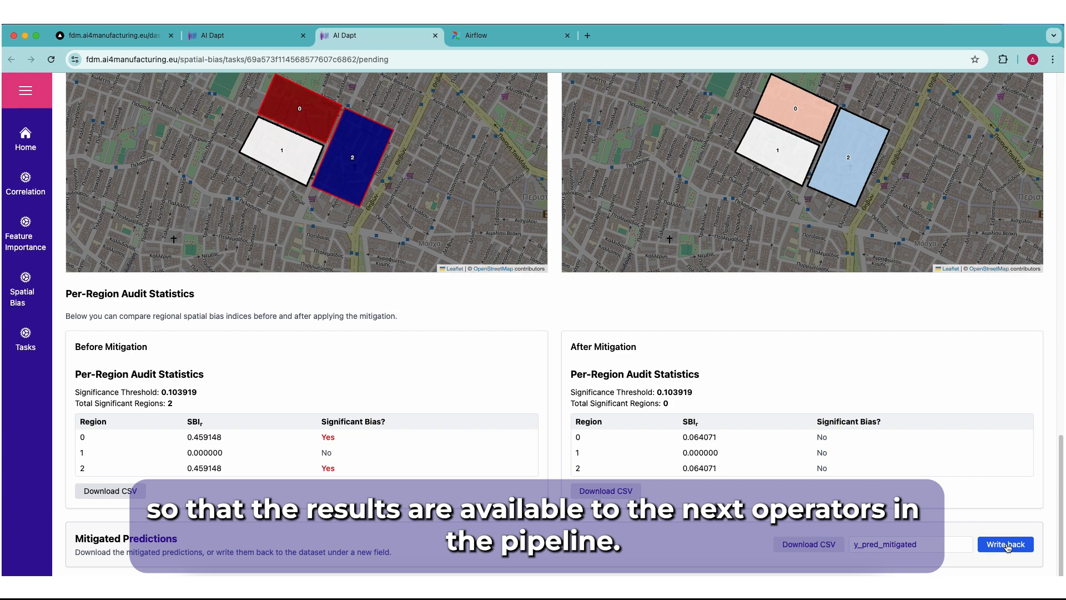
{"action": "left_click", "coordinate": [1006, 544]}
{"action": "left_click", "coordinate": [636, 128]}
Switch the Spatial Bias Tool's mode to Mitigation (Decision Boundaries Adjustment)
{"action": "scroll", "coordinate": [59, 369], "scroll_direction": "up", "scroll_amount": 6}
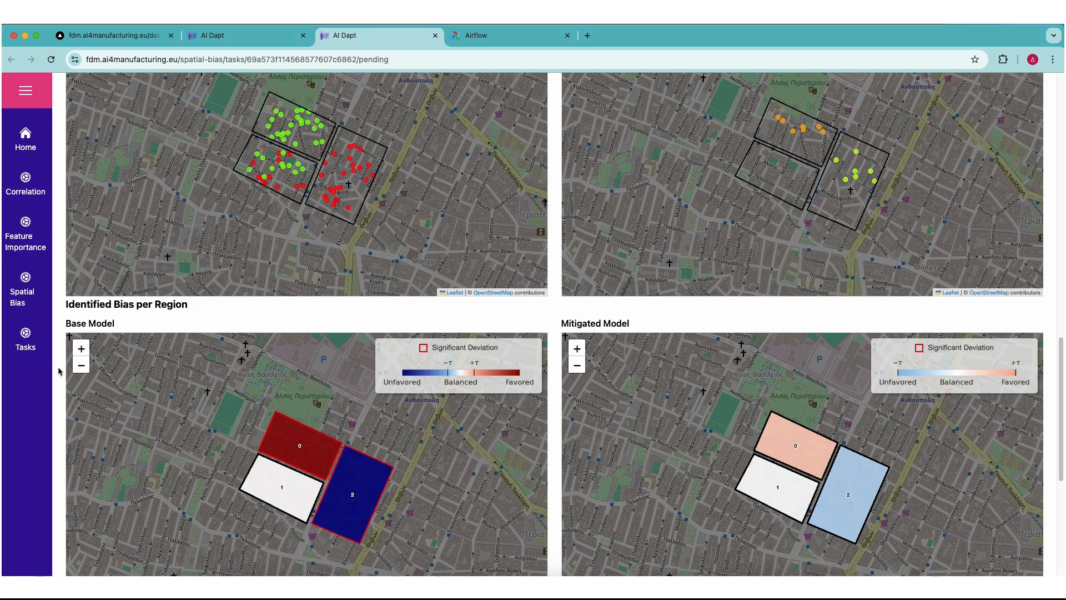
{"action": "scroll", "coordinate": [58, 367], "scroll_direction": "up", "scroll_amount": 15}
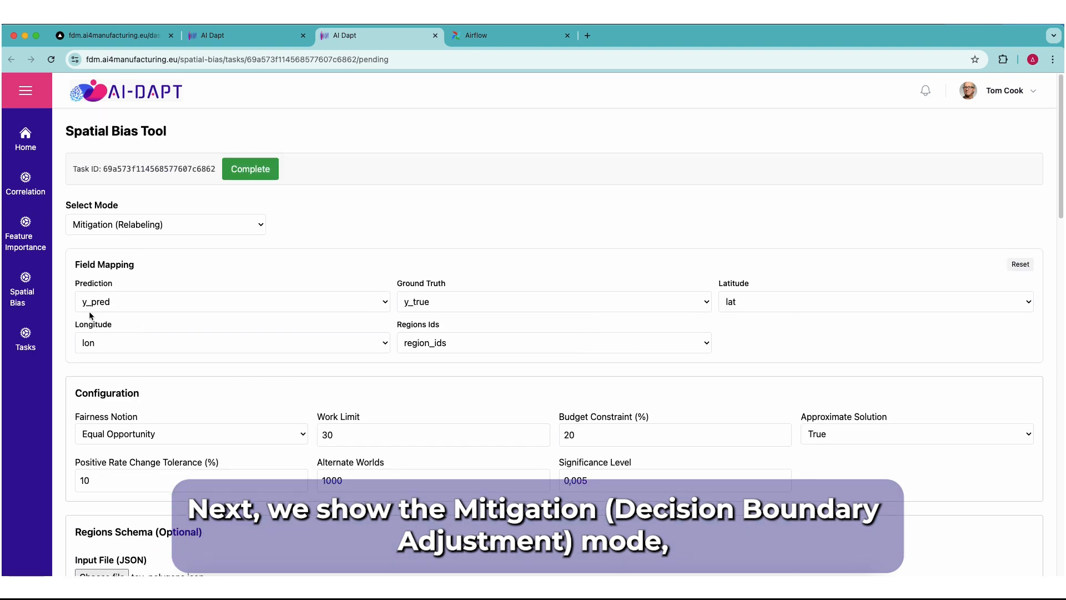
{"action": "left_click", "coordinate": [146, 225]}
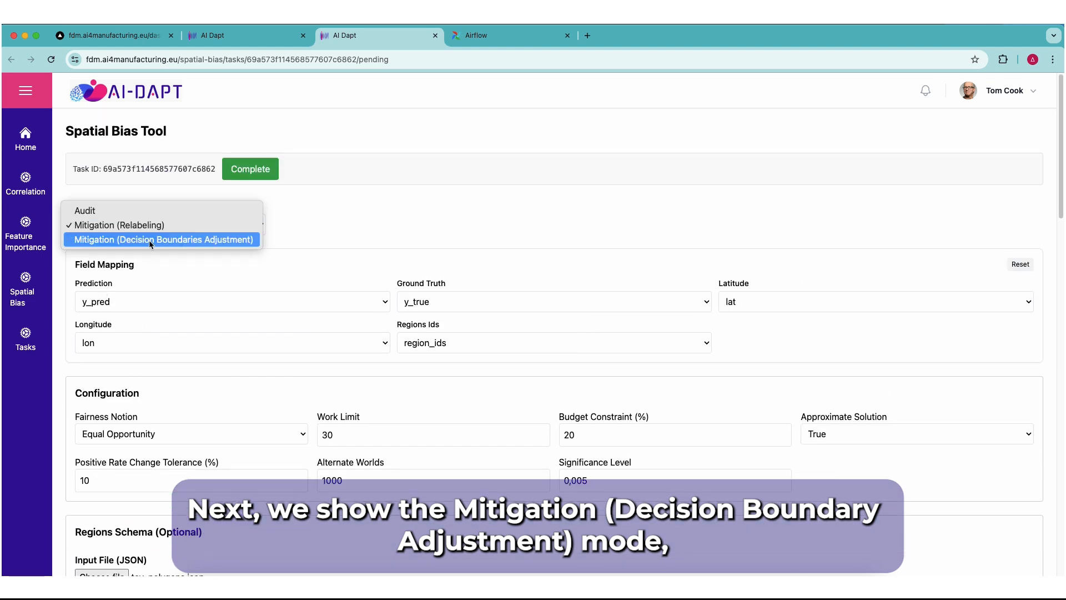
{"action": "left_click", "coordinate": [149, 240]}
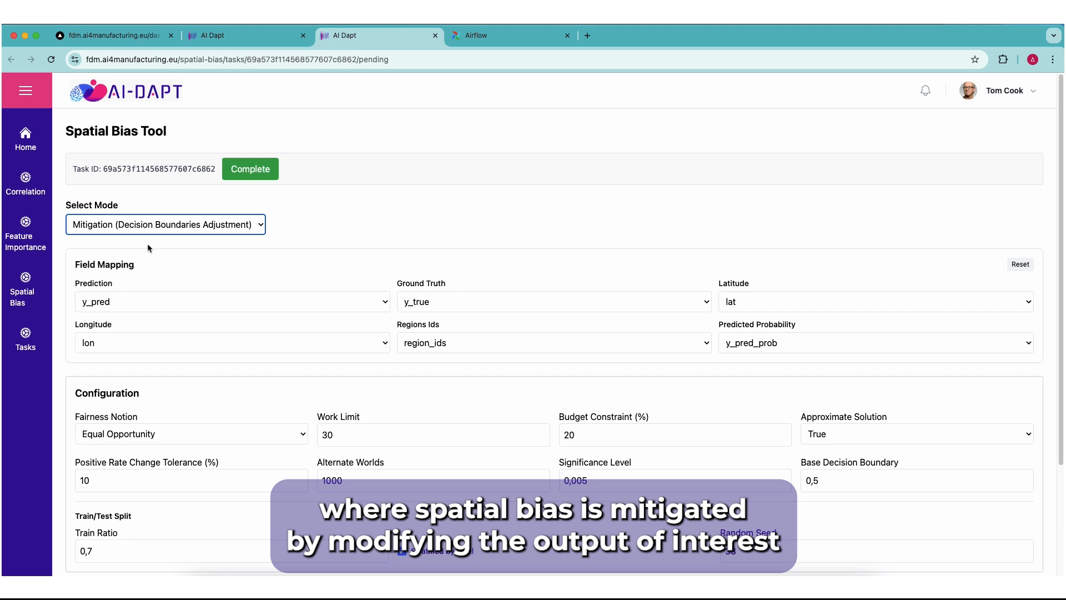
Review the configuration and train/test split settings, and perform the decision boundaries adjustment mitigation
{"action": "scroll", "coordinate": [139, 311], "scroll_direction": "down", "scroll_amount": 5}
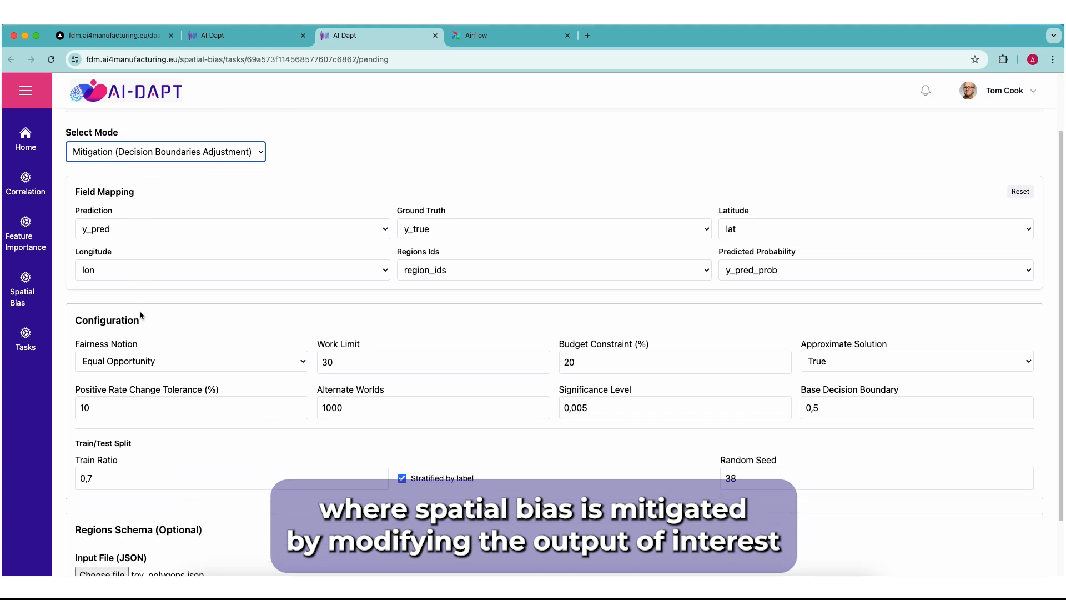
{"action": "scroll", "coordinate": [164, 361], "scroll_direction": "down", "scroll_amount": 1}
{"action": "left_click", "coordinate": [162, 397]}
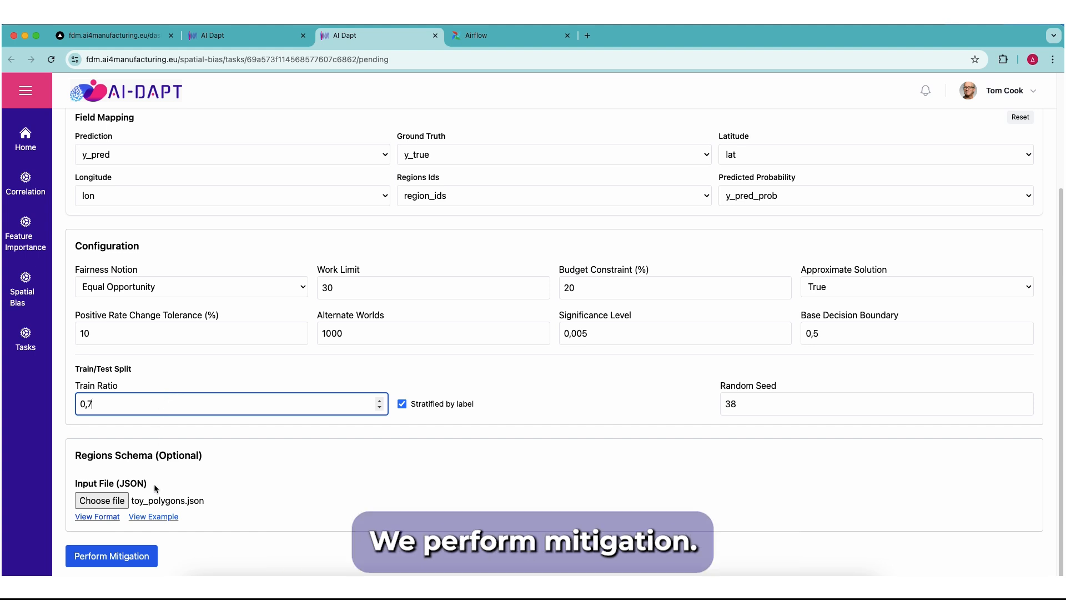
{"action": "left_click", "coordinate": [127, 557]}
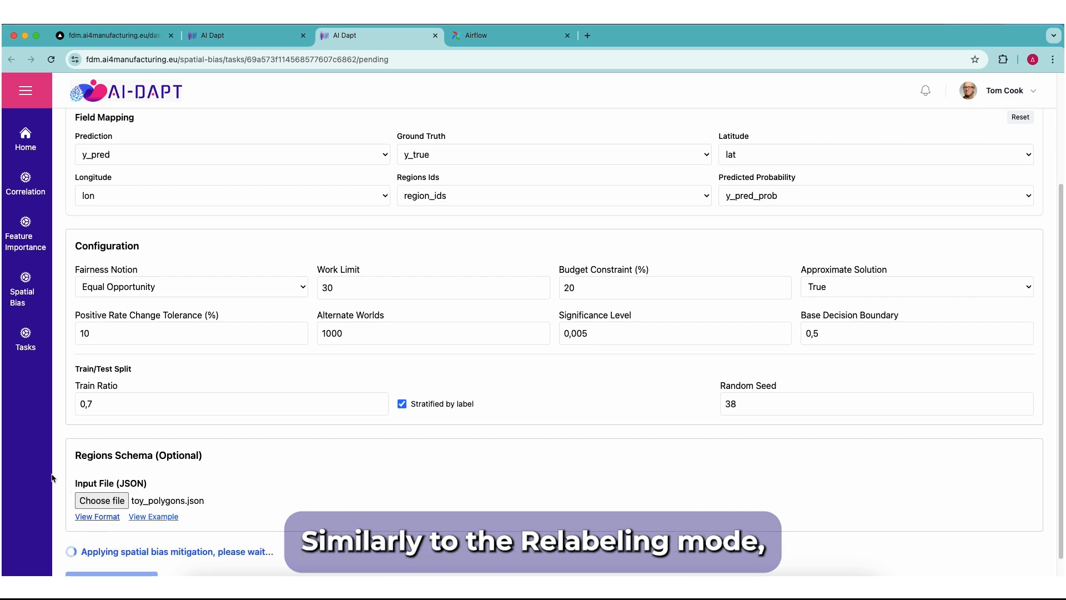
Examine the decision boundary mitigation results: test set metrics, prediction and bias maps, per-region decision thresholds and audit statistics
{"action": "scroll", "coordinate": [54, 471], "scroll_direction": "down", "scroll_amount": 10}
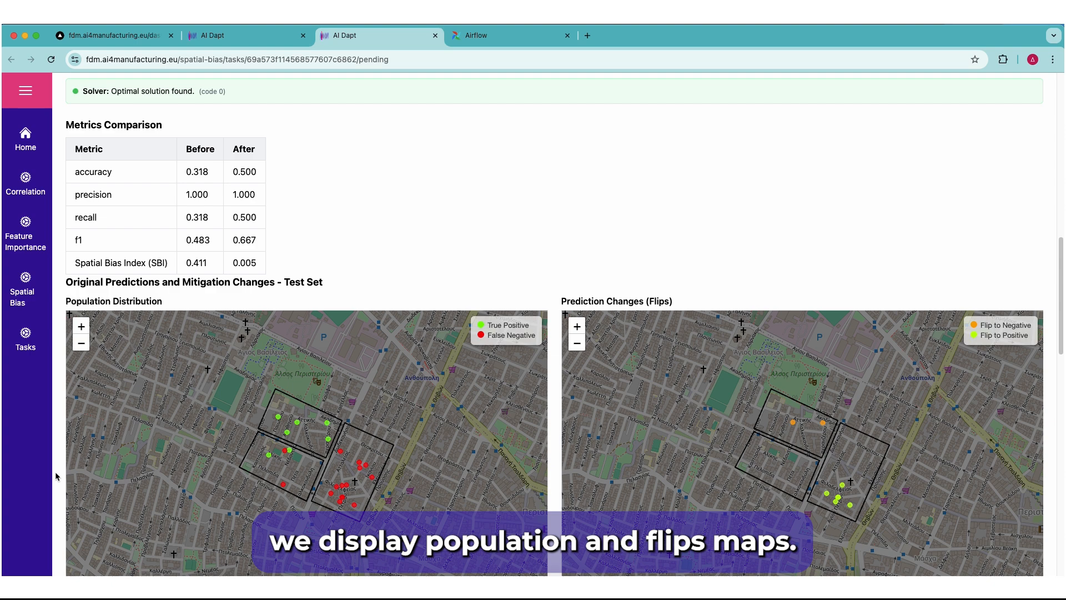
{"action": "scroll", "coordinate": [55, 472], "scroll_direction": "down", "scroll_amount": 2}
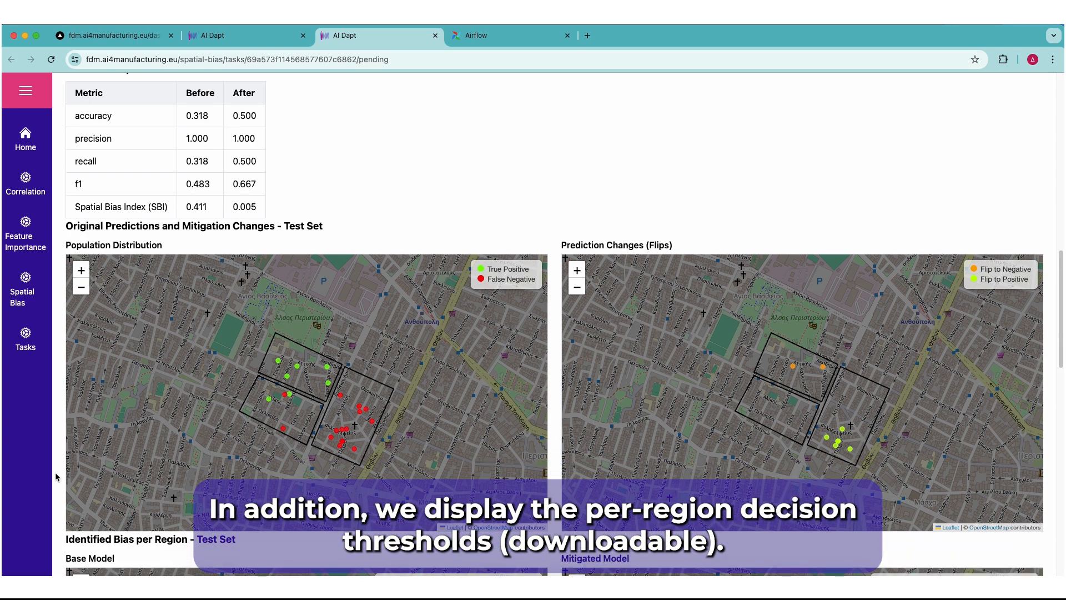
{"action": "scroll", "coordinate": [55, 472], "scroll_direction": "down", "scroll_amount": 4}
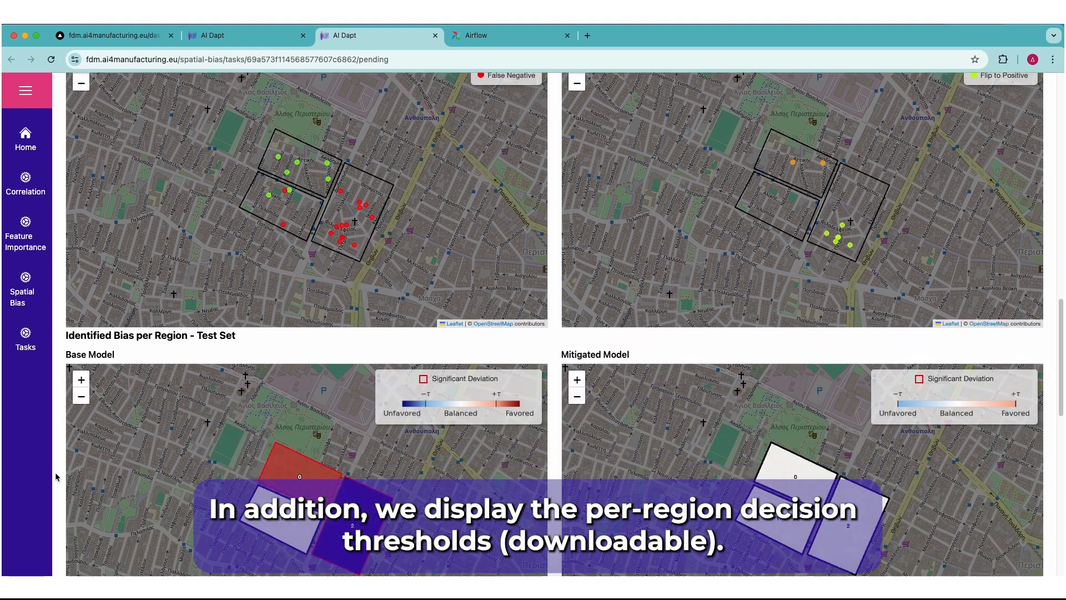
{"action": "scroll", "coordinate": [54, 474], "scroll_direction": "down", "scroll_amount": 5}
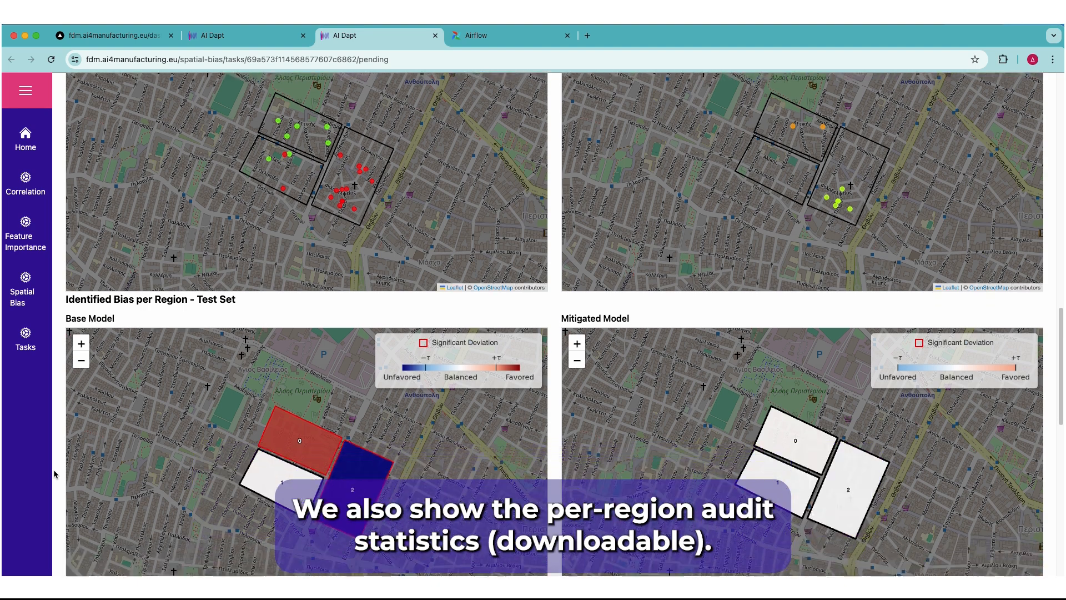
{"action": "scroll", "coordinate": [54, 473], "scroll_direction": "down", "scroll_amount": 4}
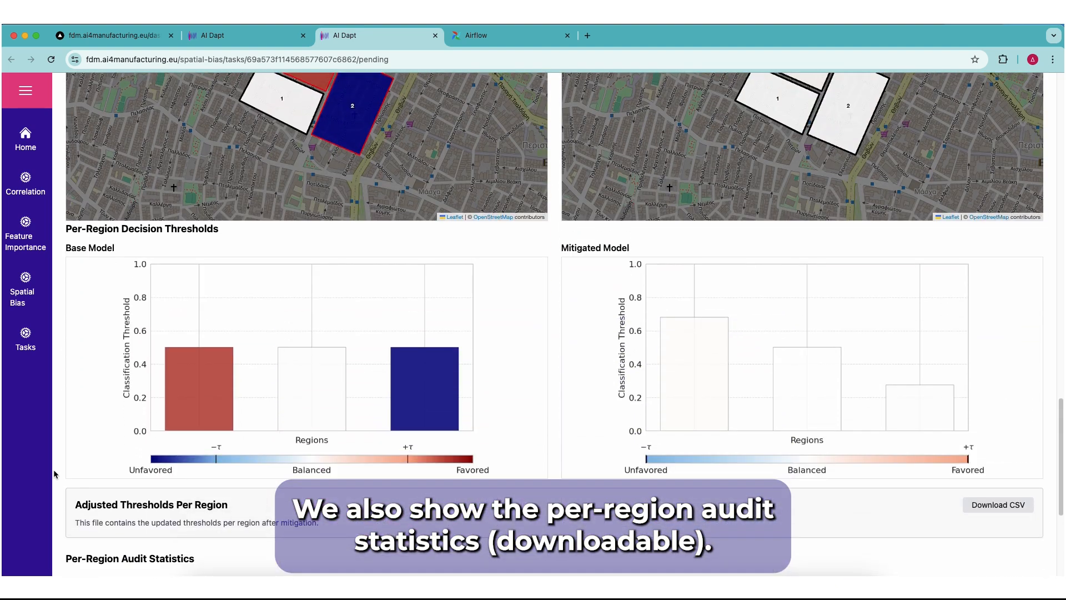
{"action": "scroll", "coordinate": [54, 473], "scroll_direction": "down", "scroll_amount": 3}
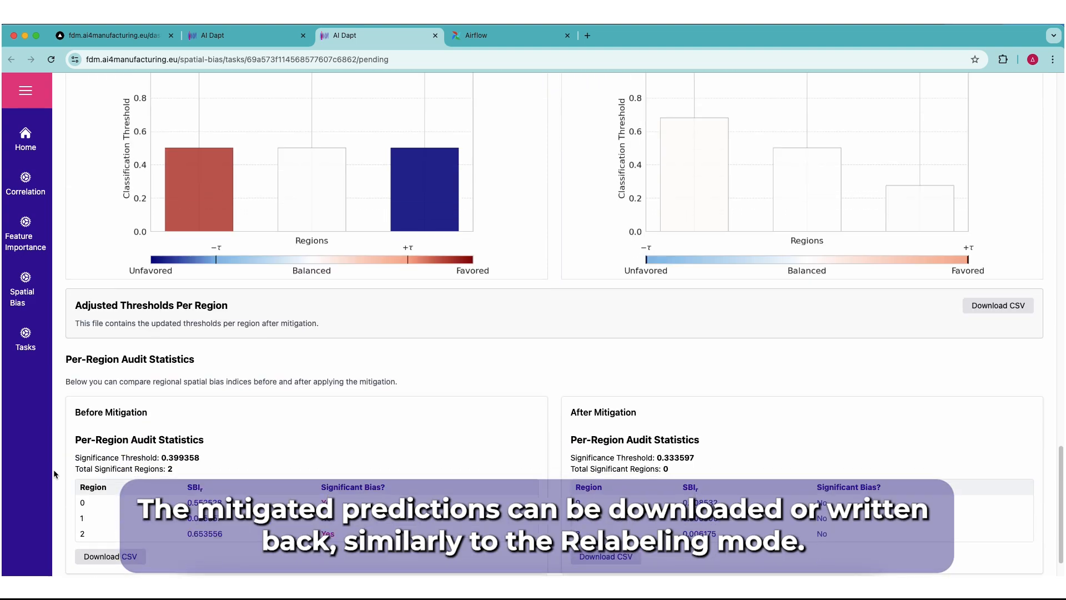
{"action": "scroll", "coordinate": [54, 473], "scroll_direction": "up", "scroll_amount": 1}
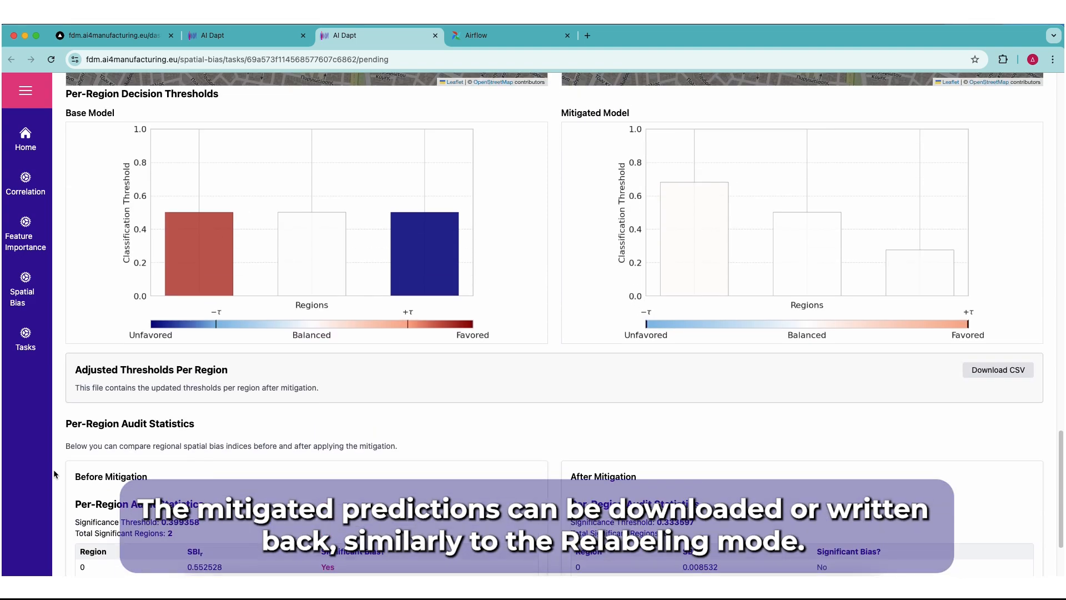
{"action": "scroll", "coordinate": [54, 473], "scroll_direction": "down", "scroll_amount": 2}
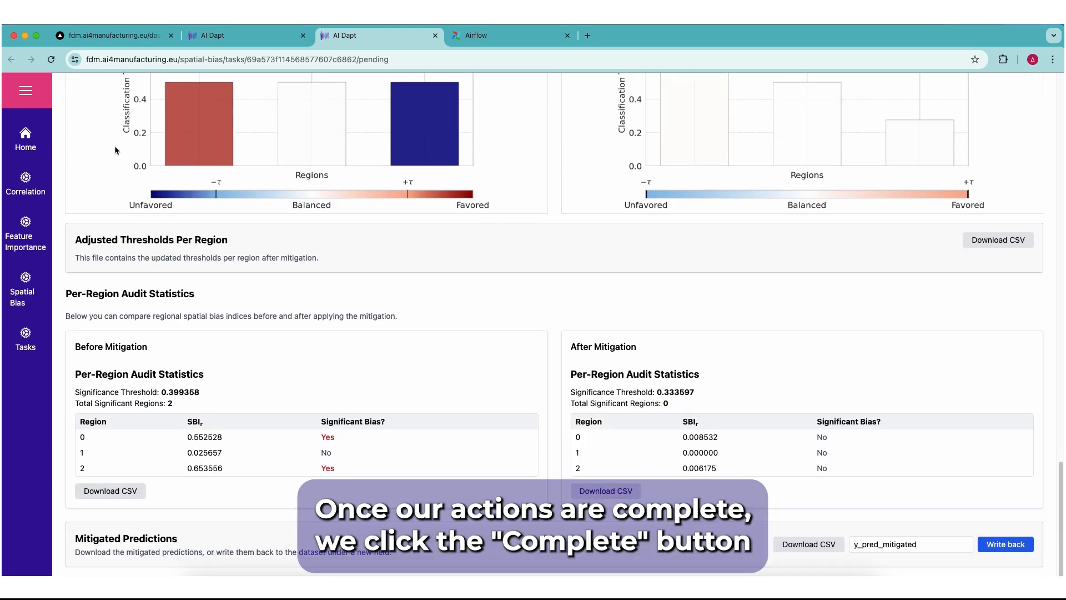
Mark the demo-dve spatial bias task as complete in the Spatial Bias Tool and acknowledge the confirmation
{"action": "scroll", "coordinate": [63, 199], "scroll_direction": "up", "scroll_amount": 10}
{"action": "scroll", "coordinate": [64, 198], "scroll_direction": "up", "scroll_amount": 15}
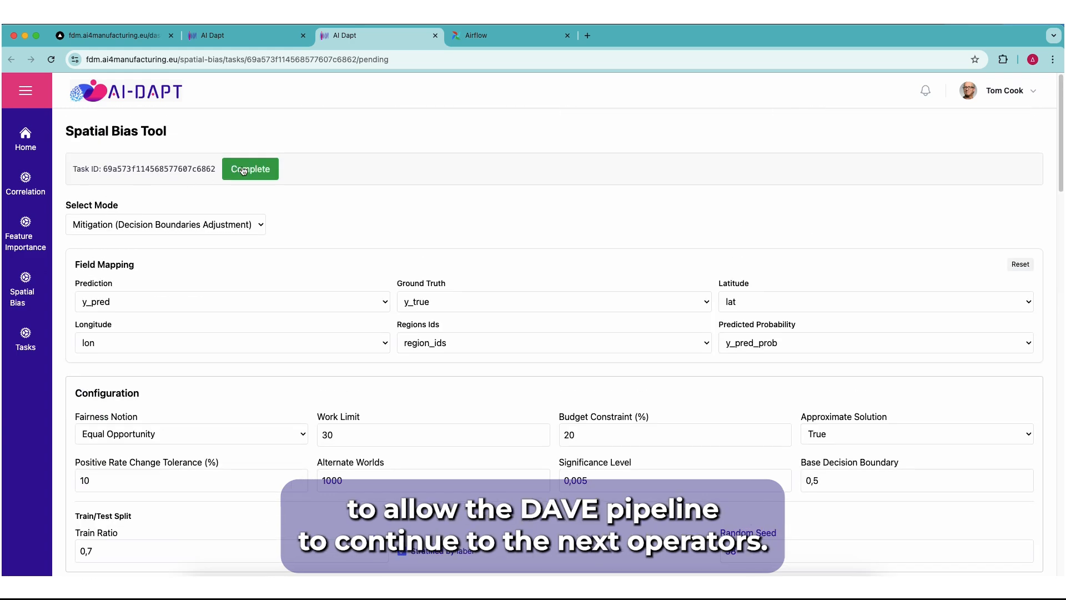
{"action": "left_click", "coordinate": [243, 171]}
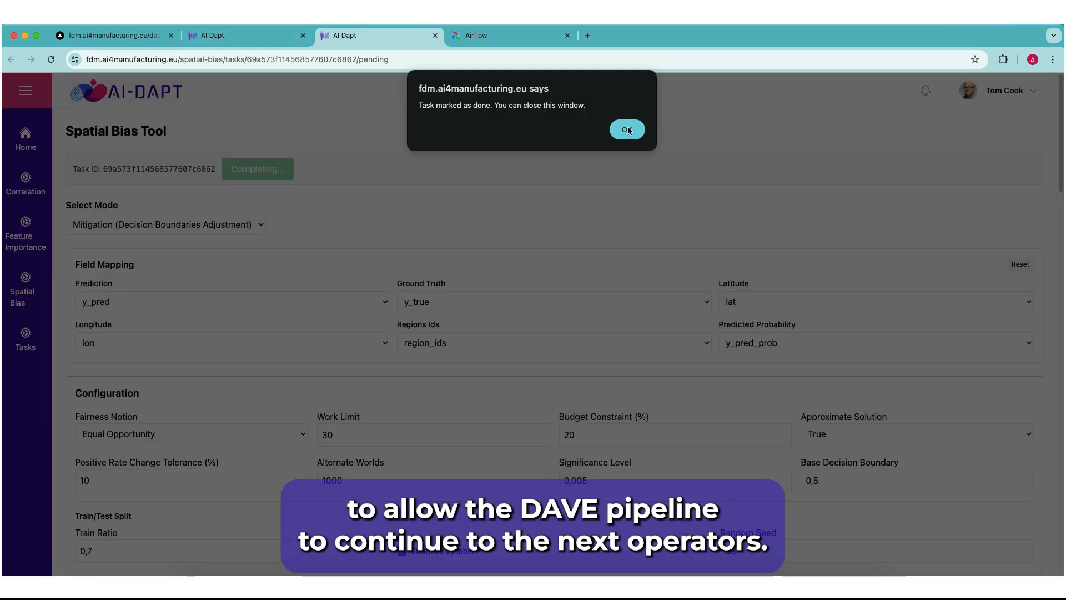
{"action": "left_click", "coordinate": [629, 130]}
Refresh the Data Valuation Engine task list, and inspect the Get Rows operator's output data in the Demo dve workflow
{"action": "left_click", "coordinate": [293, 40]}
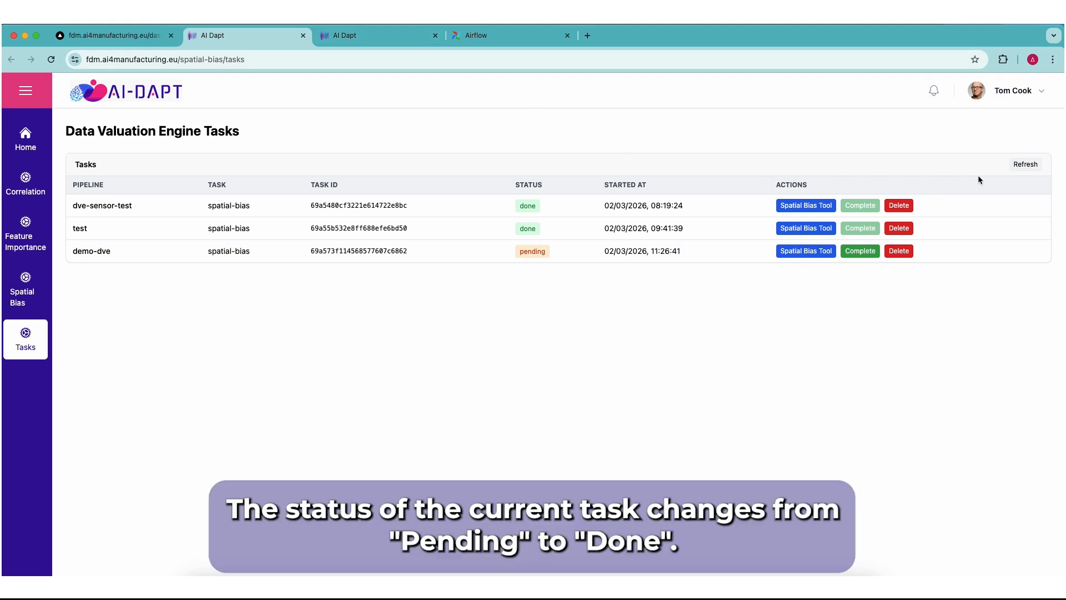
{"action": "left_click", "coordinate": [1029, 165]}
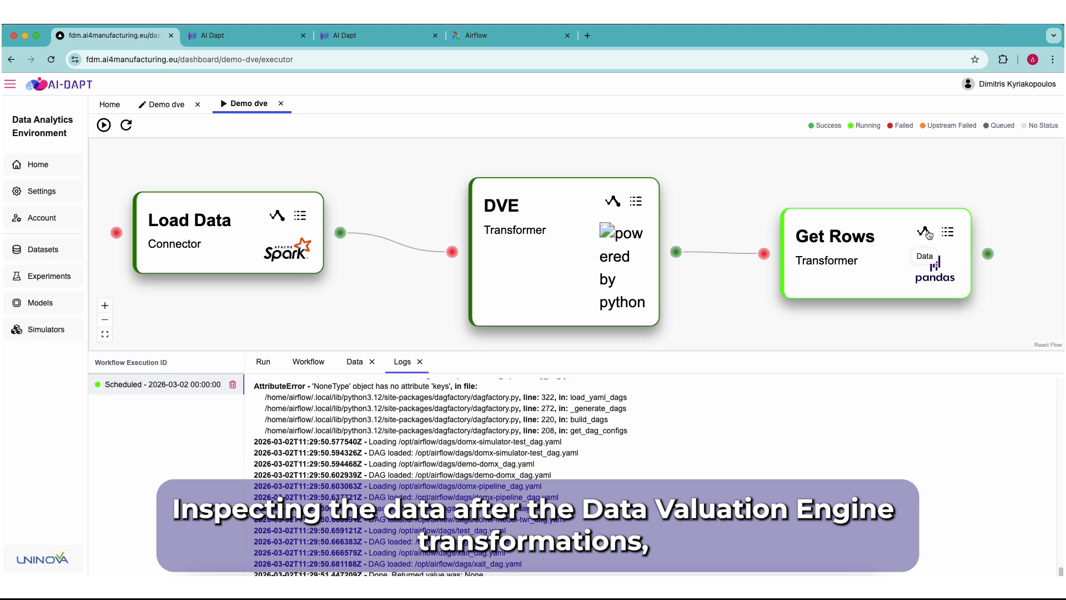
{"action": "left_click", "coordinate": [925, 233]}
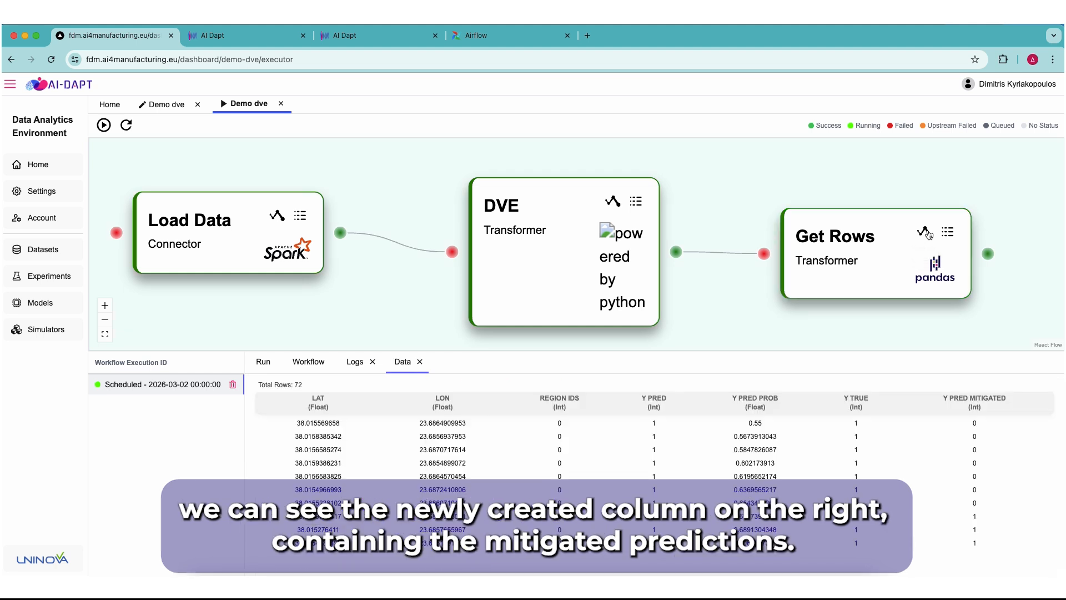